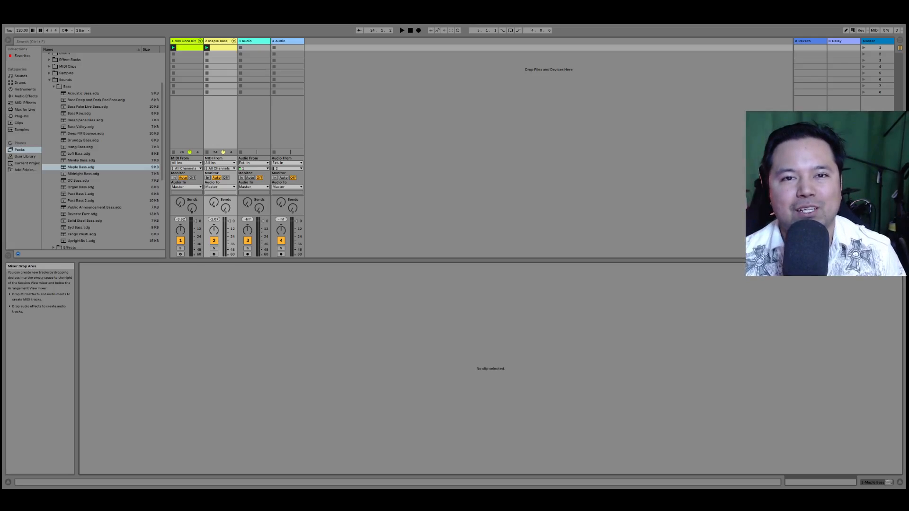
# Delete the existing clip from the first slot of the Maple Bass track.
pyautogui.click(226, 47)
pyautogui.press('Delete')
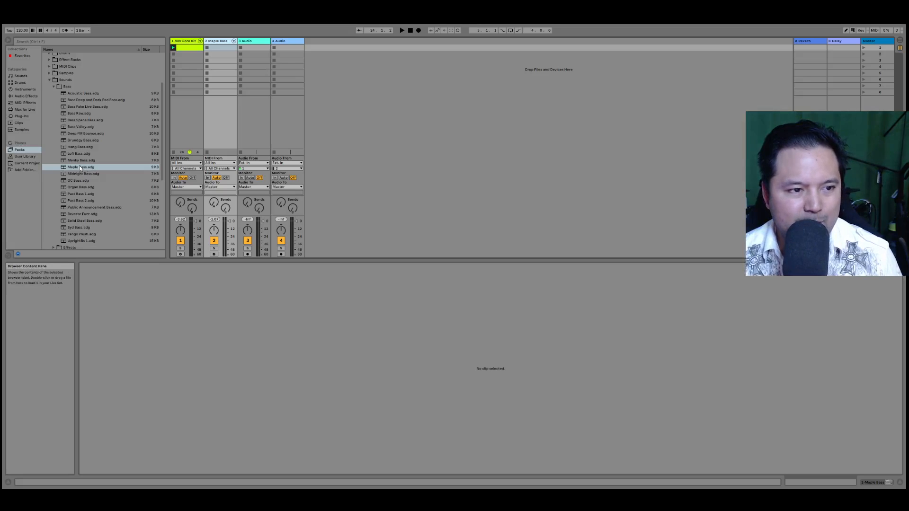
# Browse the Bass presets of the Drive and Glow pack and preview Manky Bass, Midnight Bass and Maple Bass.
pyautogui.scroll(1, 112, 174)
pyautogui.scroll(6, 112, 174)
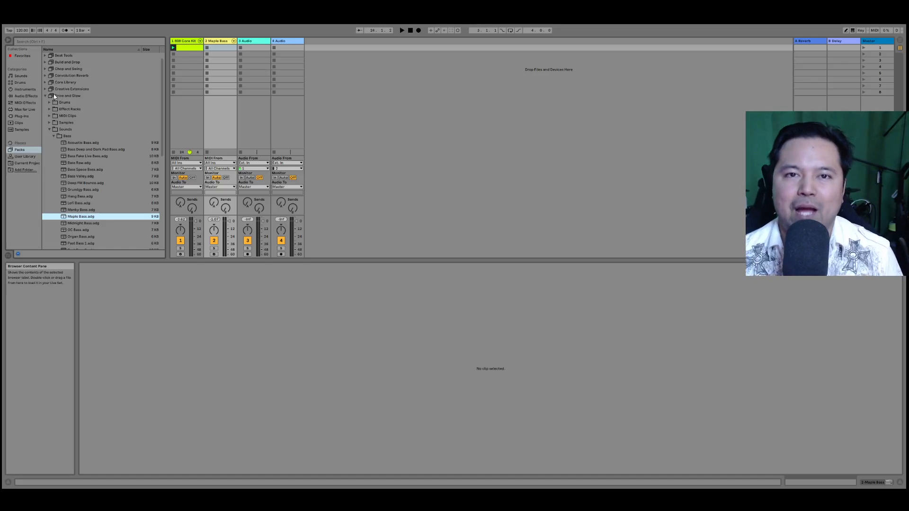
pyautogui.scroll(-8, 87, 180)
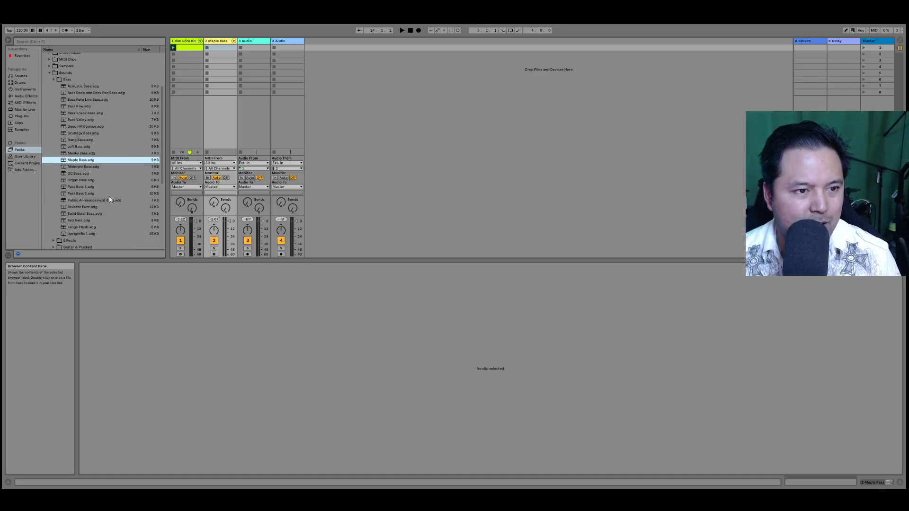
pyautogui.scroll(9, 109, 199)
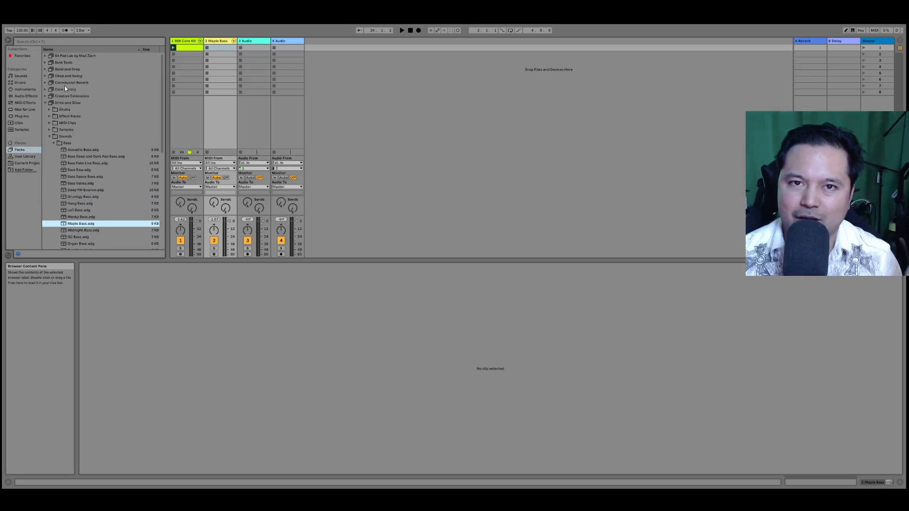
pyautogui.scroll(-5, 83, 132)
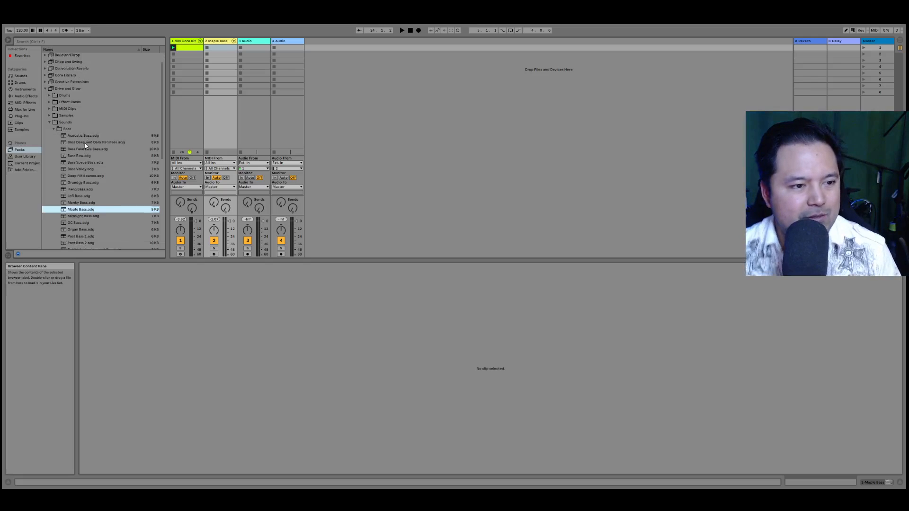
pyautogui.scroll(-3, 101, 203)
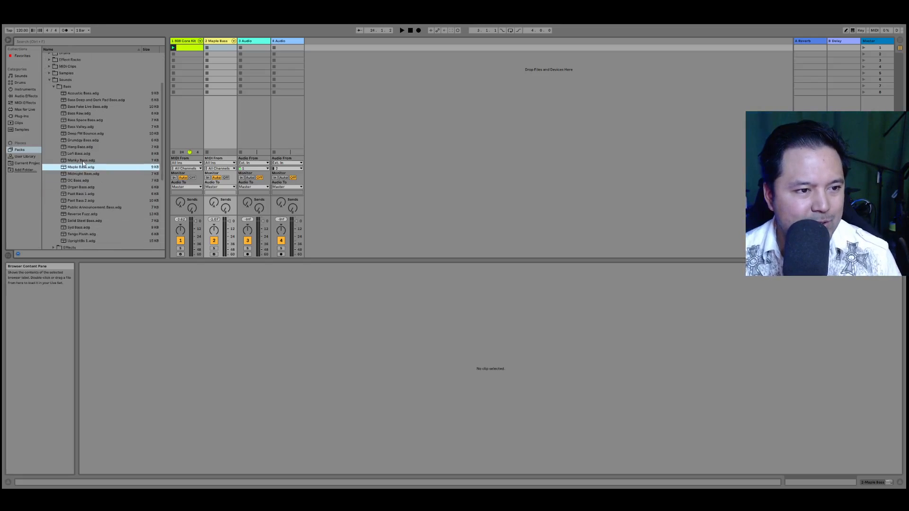
pyautogui.click(82, 160)
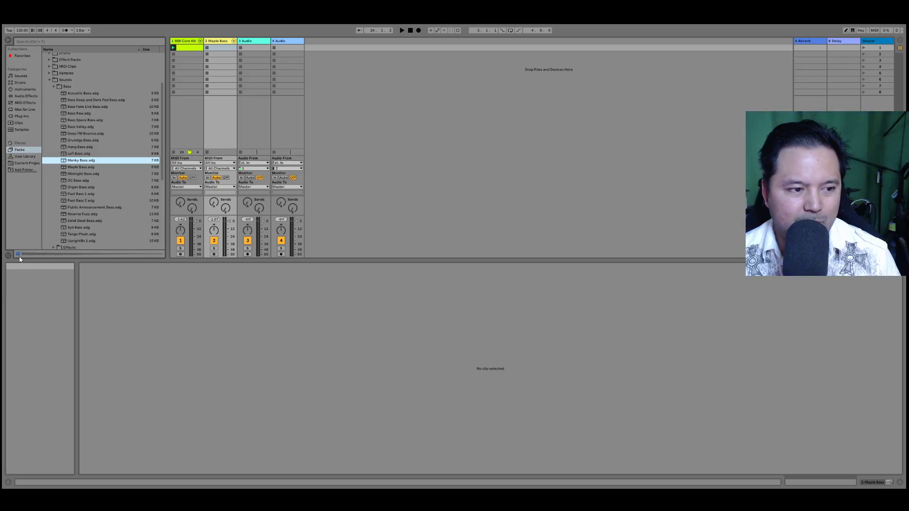
pyautogui.click(90, 174)
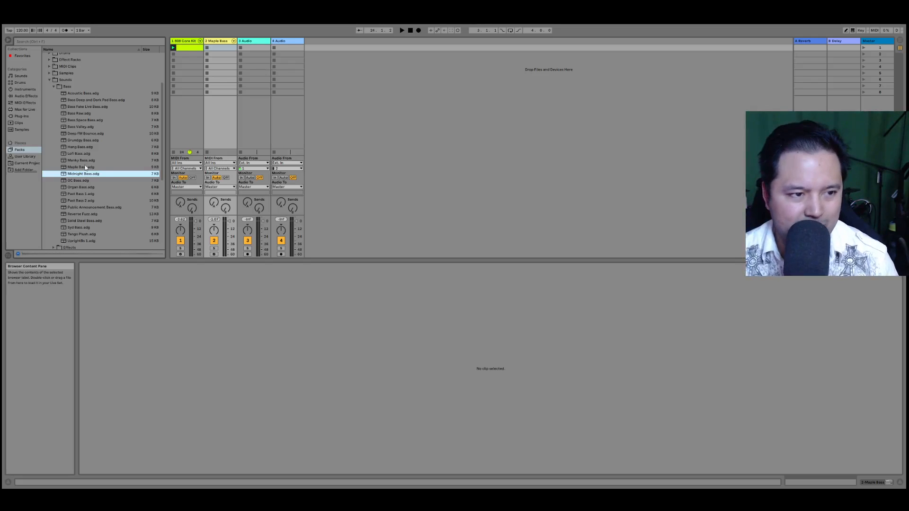
pyautogui.click(85, 167)
pyautogui.click(88, 161)
pyautogui.click(390, 109)
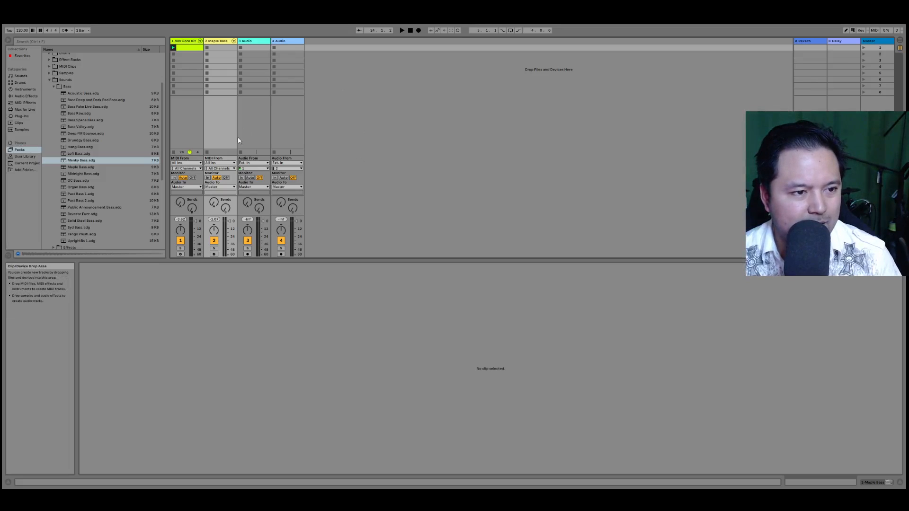
pyautogui.moveTo(162, 133)
pyautogui.mouseDown()
pyautogui.moveTo(163, 98)
pyautogui.moveTo(171, 142)
pyautogui.mouseUp()
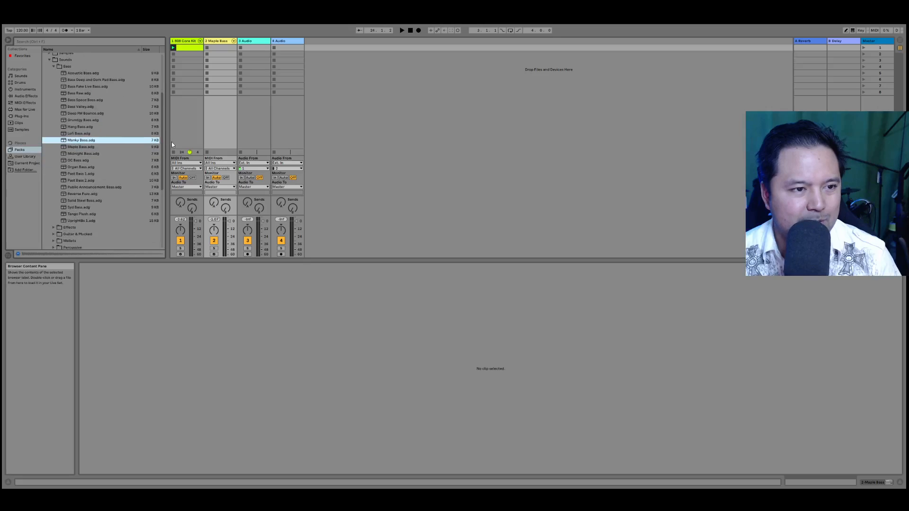
pyautogui.click(446, 146)
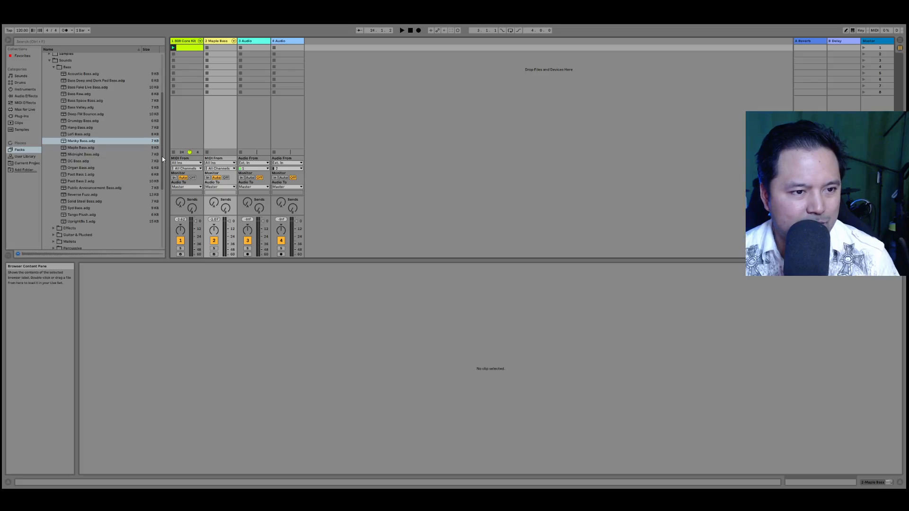
pyautogui.moveTo(161, 156); pyautogui.dragTo(162, 144)
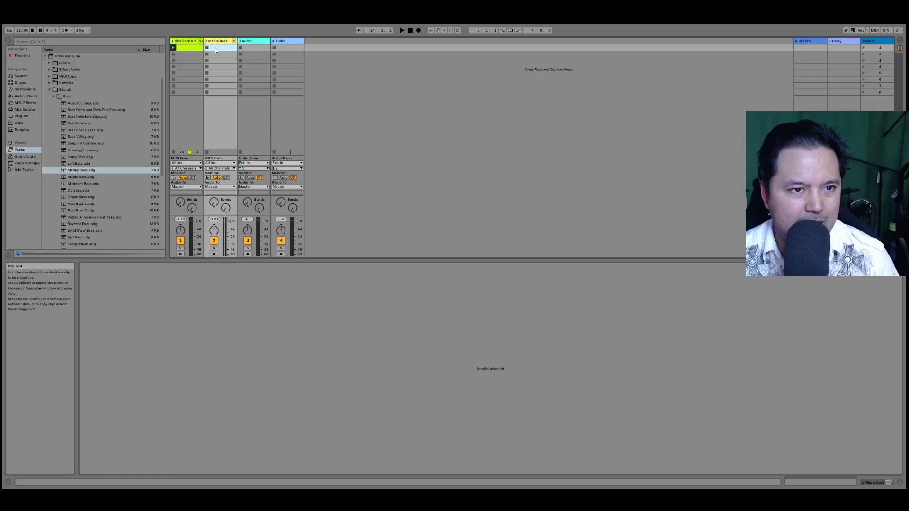
# Create a MIDI clip in Maple Bass's first slot with sixteenth notes A0 at 1.1.1, C1 at 1.1.3, E1 at 1.1.4, A0 at 1.2.1 and 1.2.2.
pyautogui.doubleClick(215, 47)
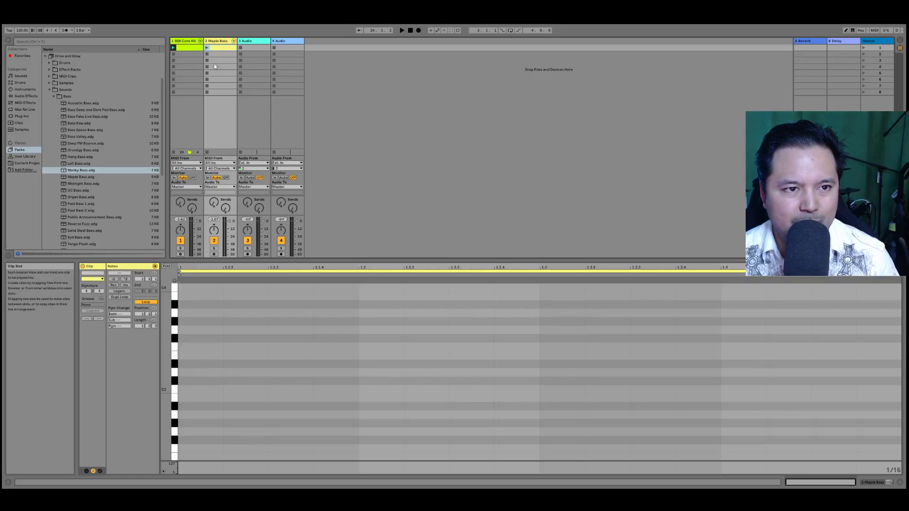
pyautogui.scroll(-5, 249, 356)
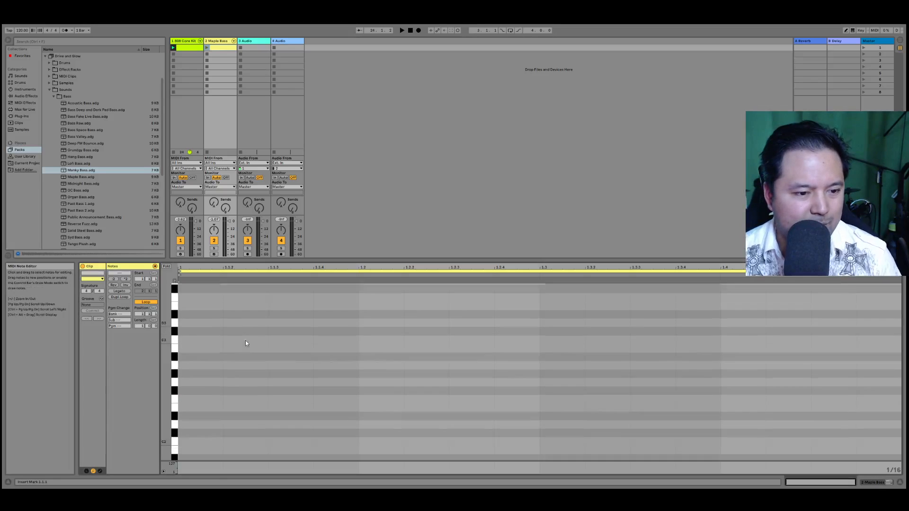
pyautogui.scroll(-1, 232, 343)
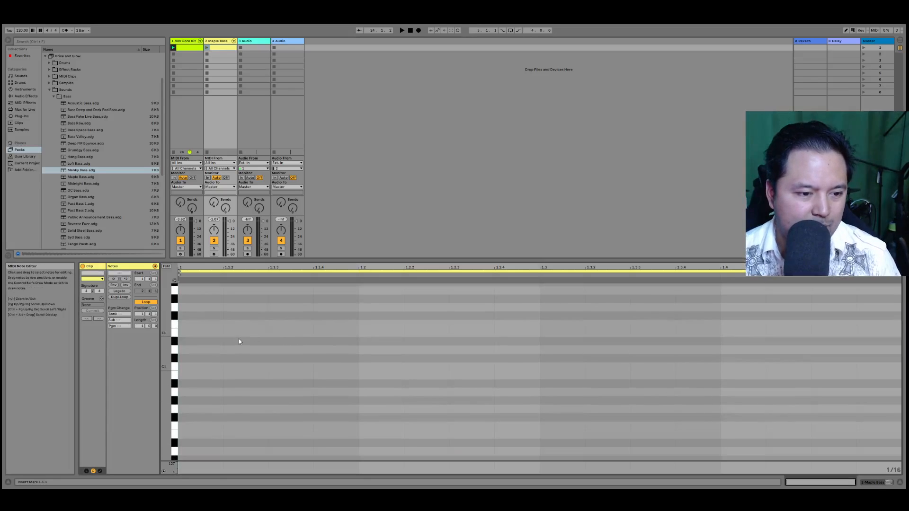
pyautogui.doubleClick(191, 393)
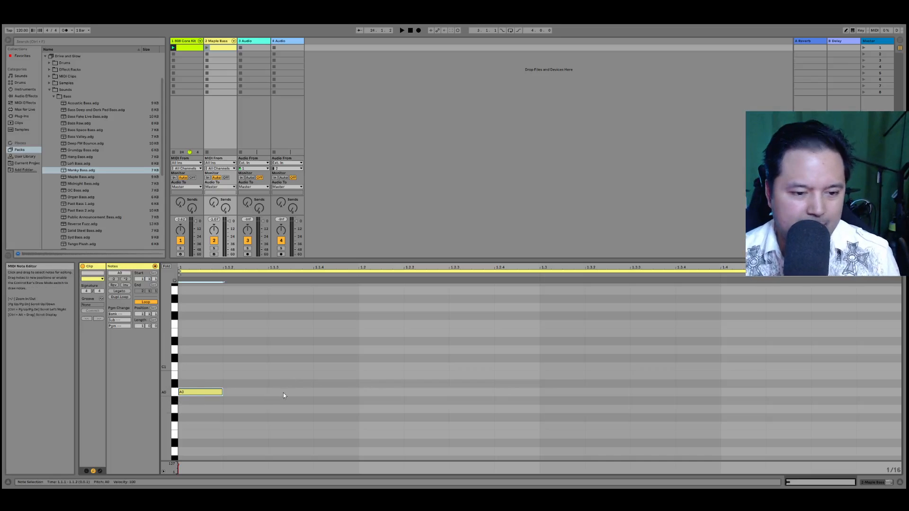
pyautogui.doubleClick(285, 367)
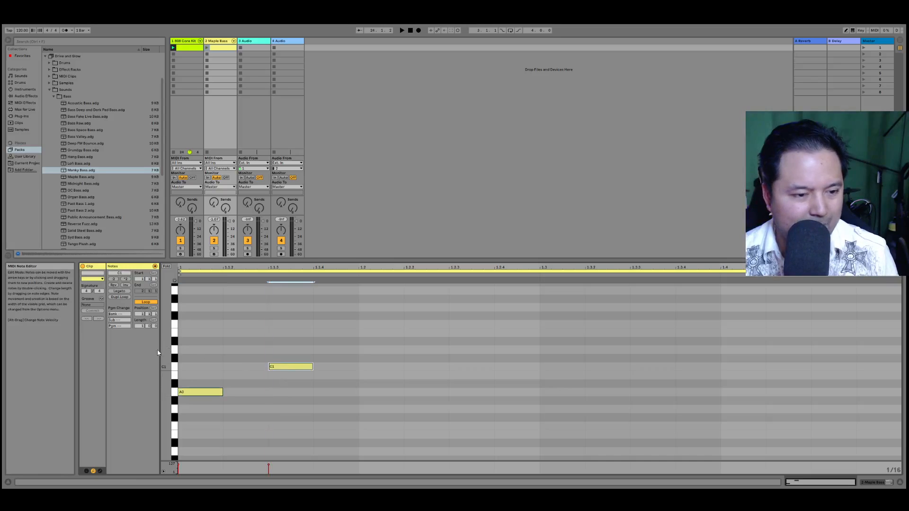
pyautogui.doubleClick(345, 332)
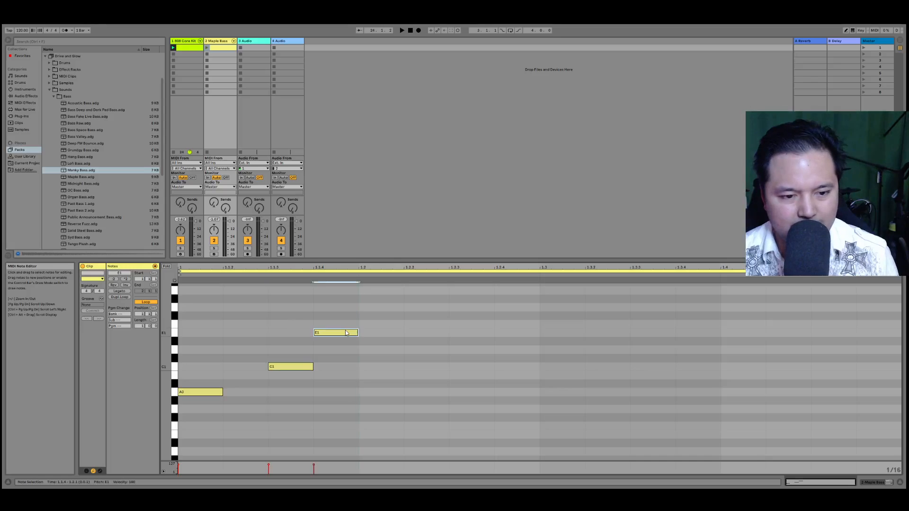
pyautogui.doubleClick(376, 393)
pyautogui.doubleClick(417, 392)
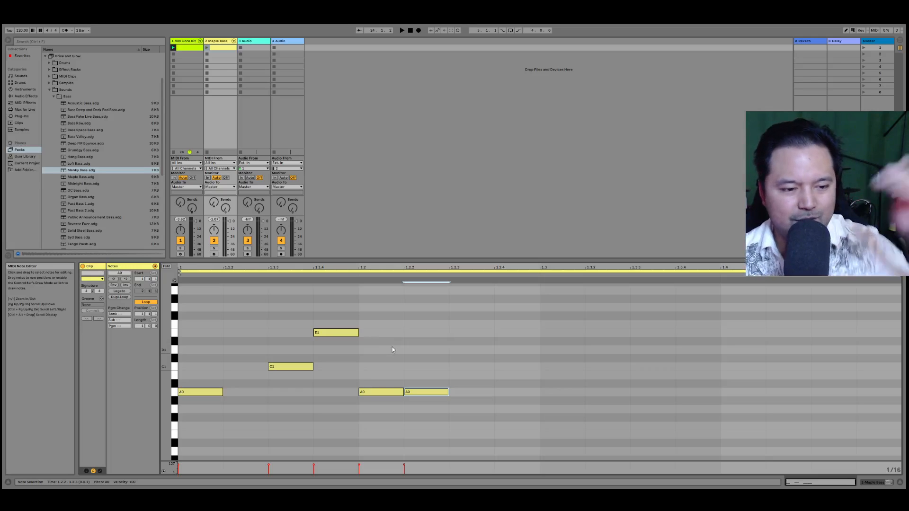
# Continue the bass line with sixteenth notes C1 at 1.2.4 and E1 at 1.3.1 and 1.3.2.
pyautogui.scroll(-2, 536, 392)
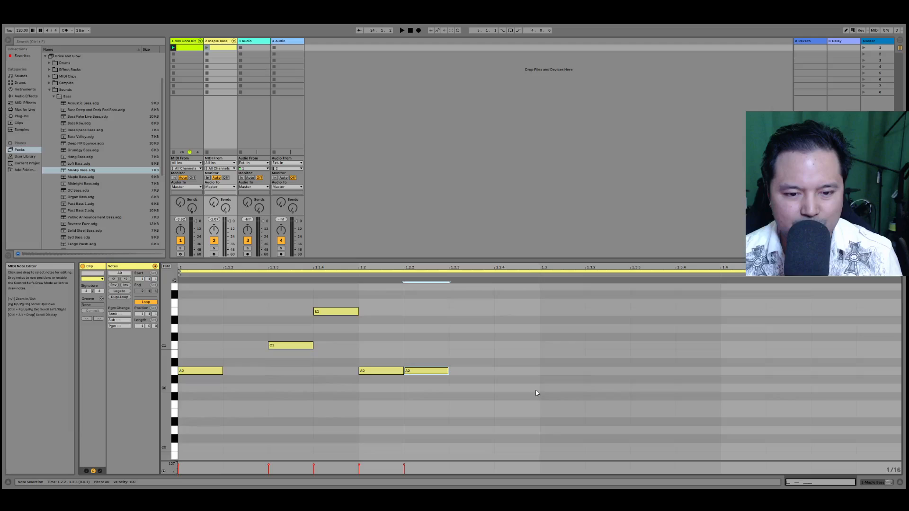
pyautogui.scroll(3, 530, 402)
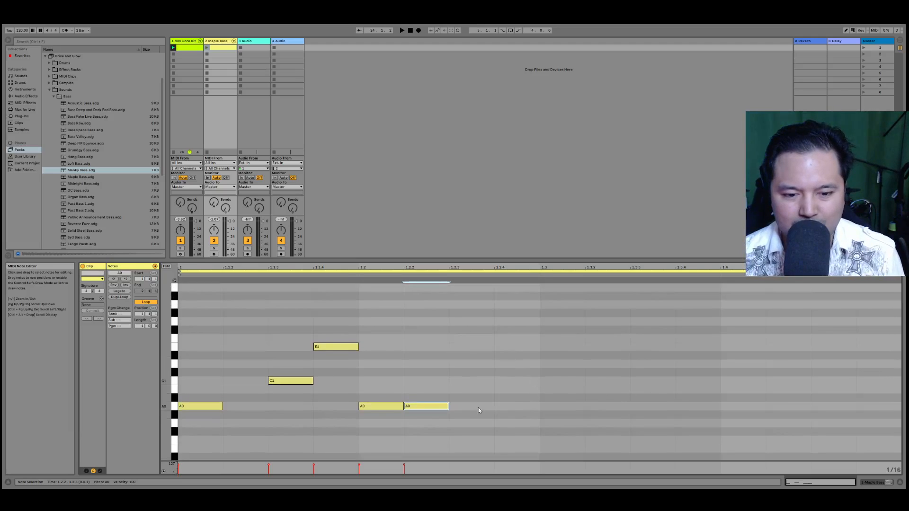
pyautogui.doubleClick(523, 382)
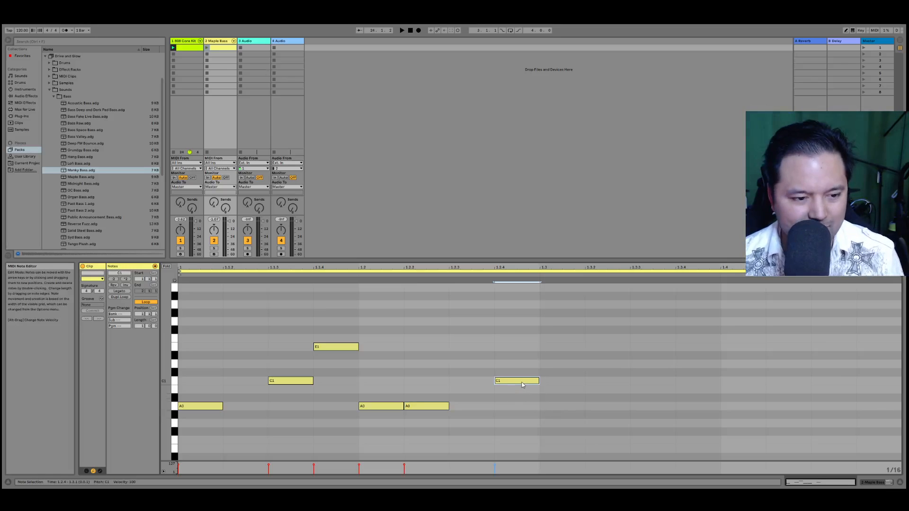
pyautogui.doubleClick(572, 346)
pyautogui.doubleClick(606, 346)
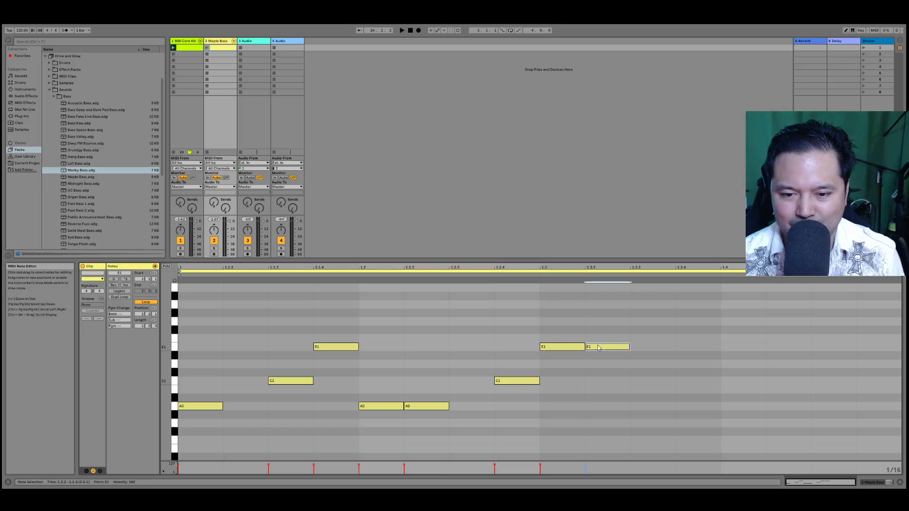
pyautogui.doubleClick(657, 406)
pyautogui.doubleClick(643, 408)
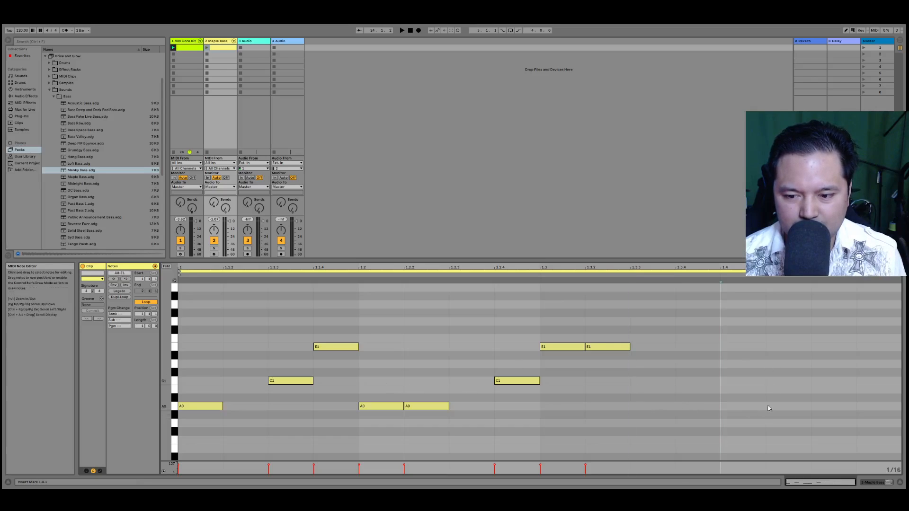
# Finish the bar with A0 at 1.4.2, C1 at 1.4.3 and A0 at 1.4.4, and play the loop back.
pyautogui.doubleClick(789, 406)
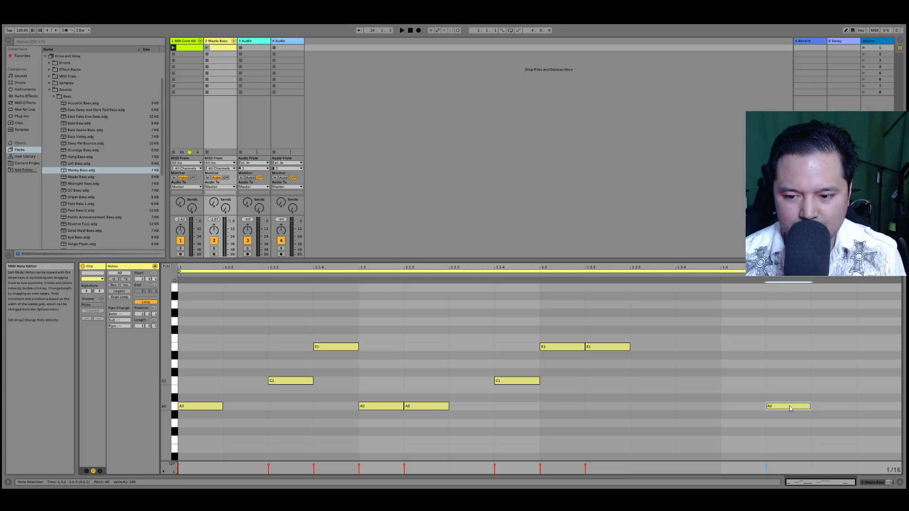
pyautogui.doubleClick(833, 380)
pyautogui.doubleClick(879, 406)
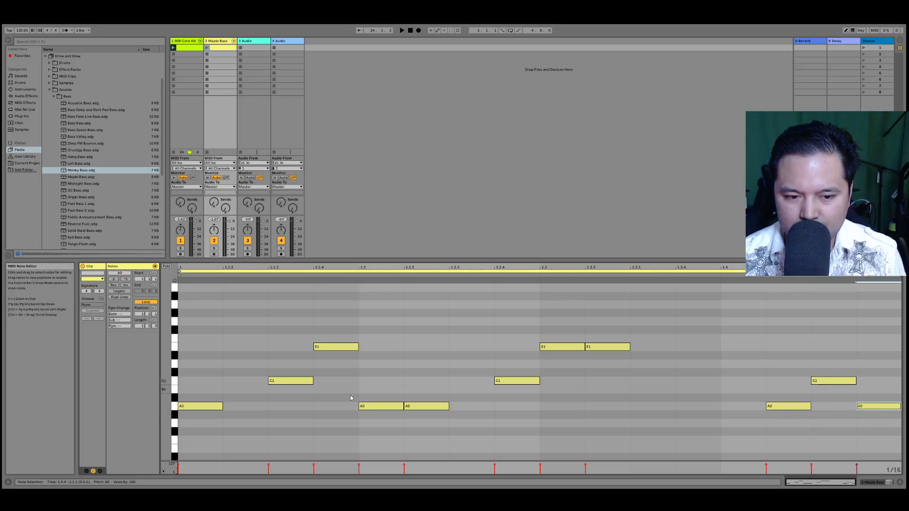
pyautogui.press('space')
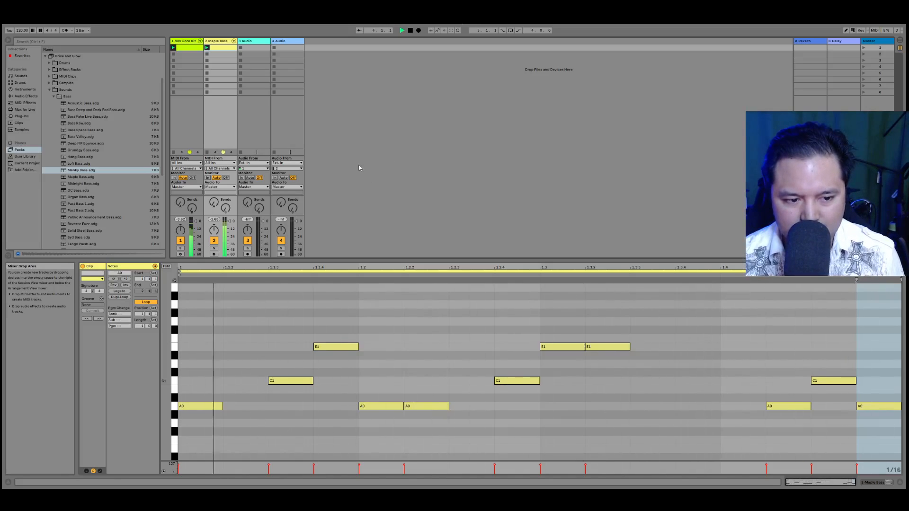
pyautogui.press('space')
# Transpose all notes of the bass clip up one octave, to the A1–E2 range, and listen to the loop again.
pyautogui.moveTo(189, 338); pyautogui.dragTo(874, 428)
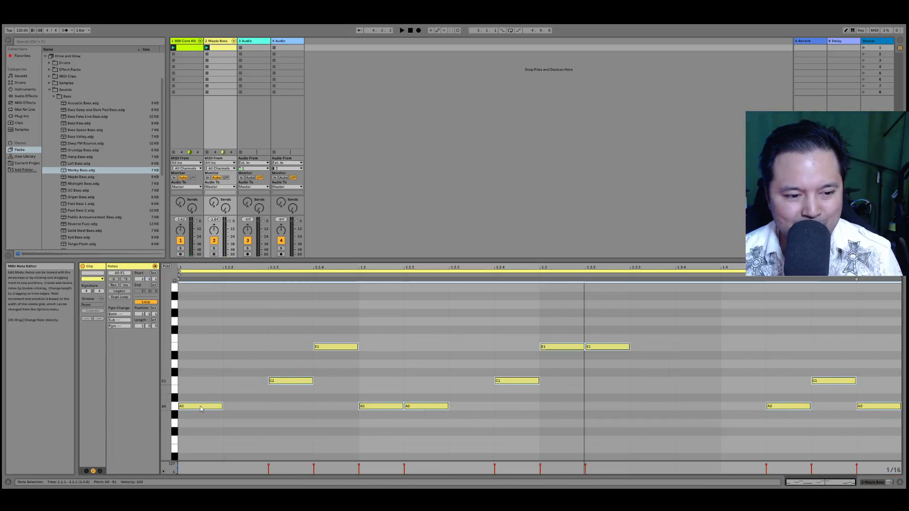
pyautogui.scroll(3, 209, 405)
pyautogui.moveTo(194, 445); pyautogui.dragTo(195, 341)
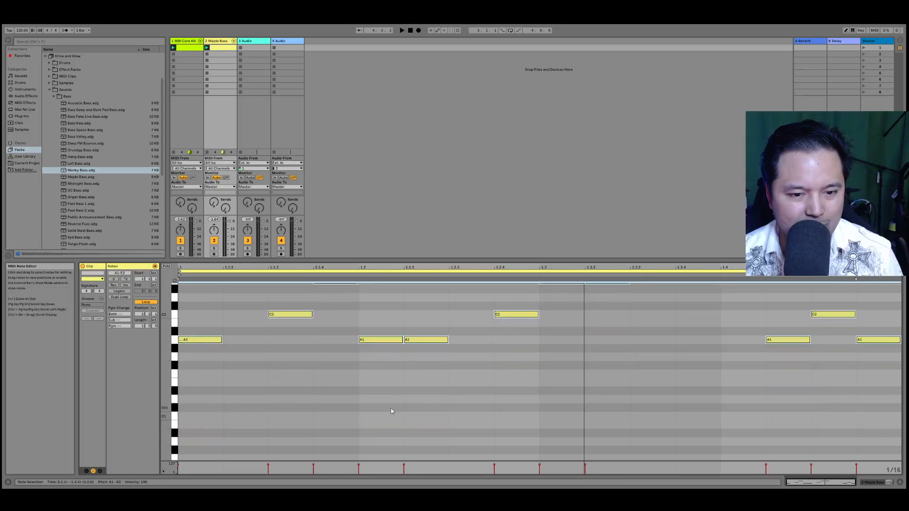
pyautogui.scroll(3, 197, 312)
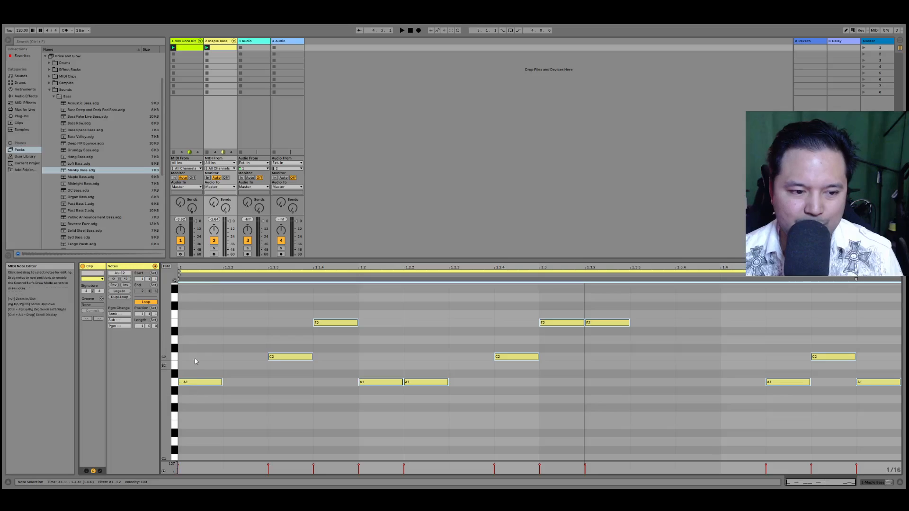
pyautogui.scroll(3, 222, 383)
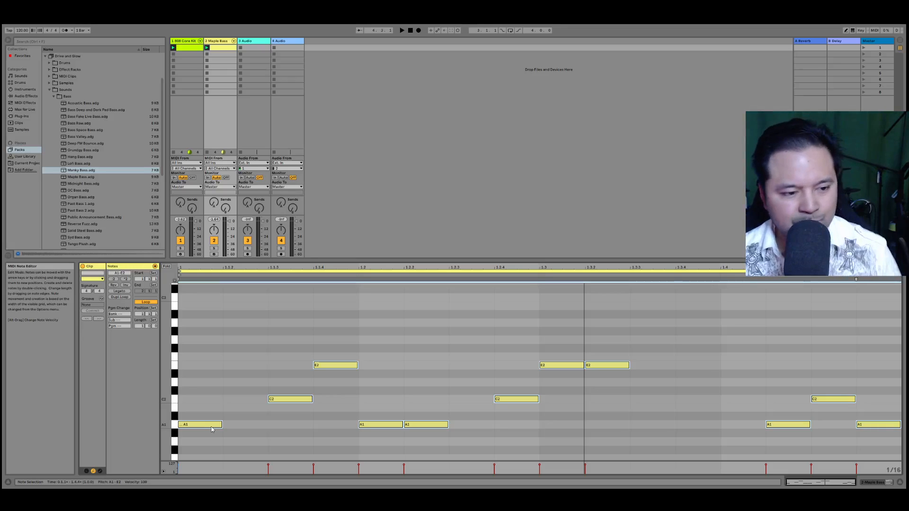
pyautogui.press('space')
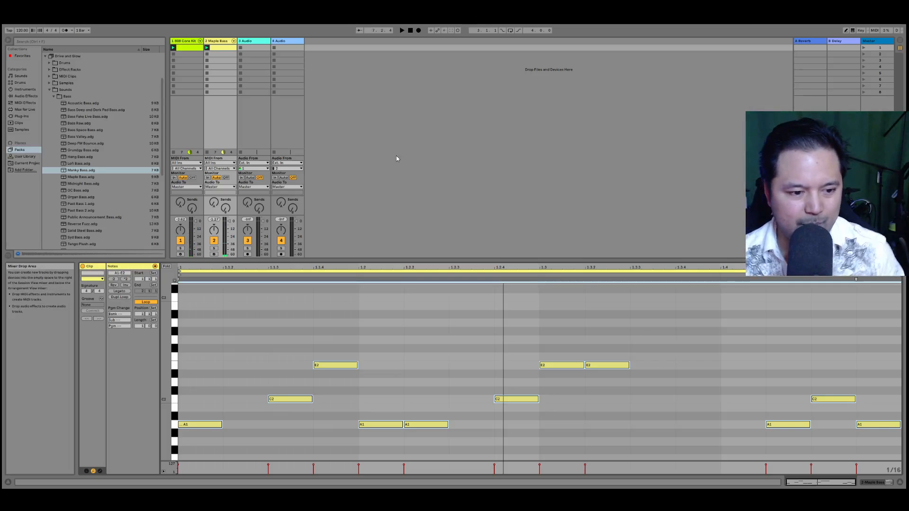
pyautogui.click(355, 326)
pyautogui.click(390, 365)
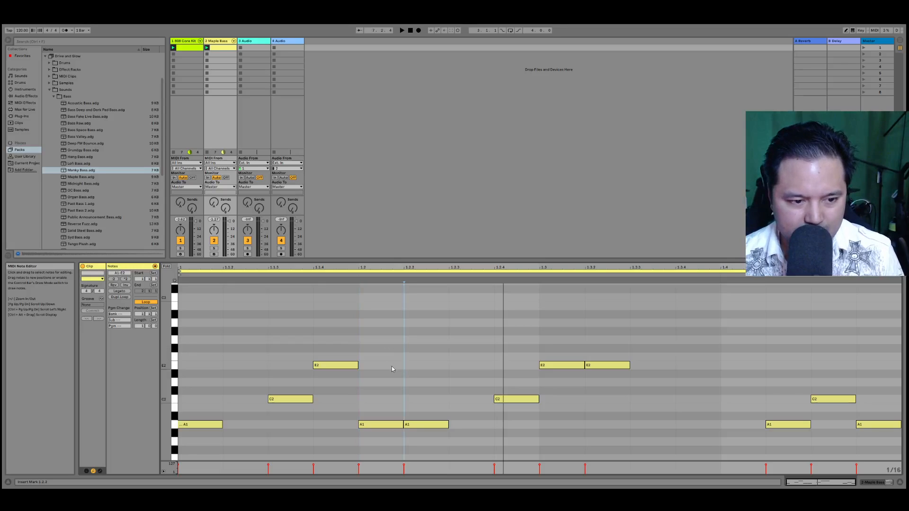
# Create an empty MIDI clip in the second slot of the Maple Bass track.
pyautogui.click(217, 56)
pyautogui.click(214, 54)
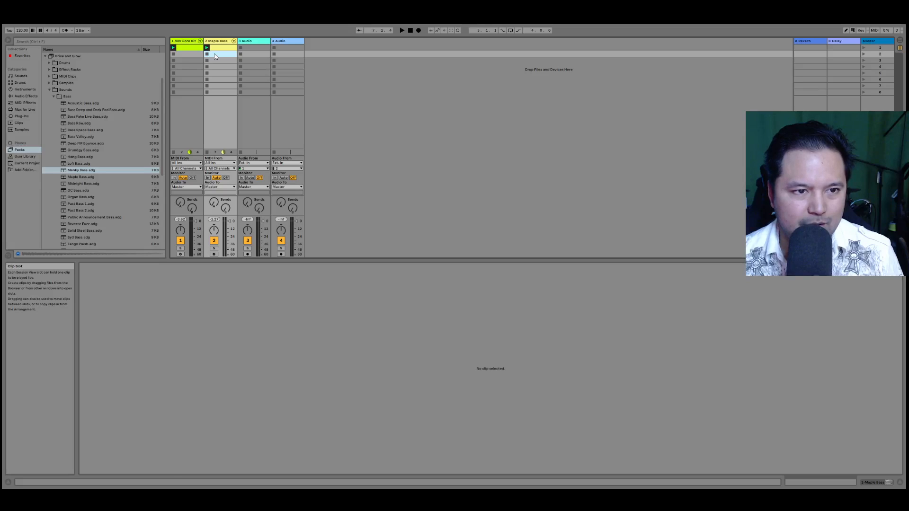
pyautogui.doubleClick(214, 55)
pyautogui.click(393, 140)
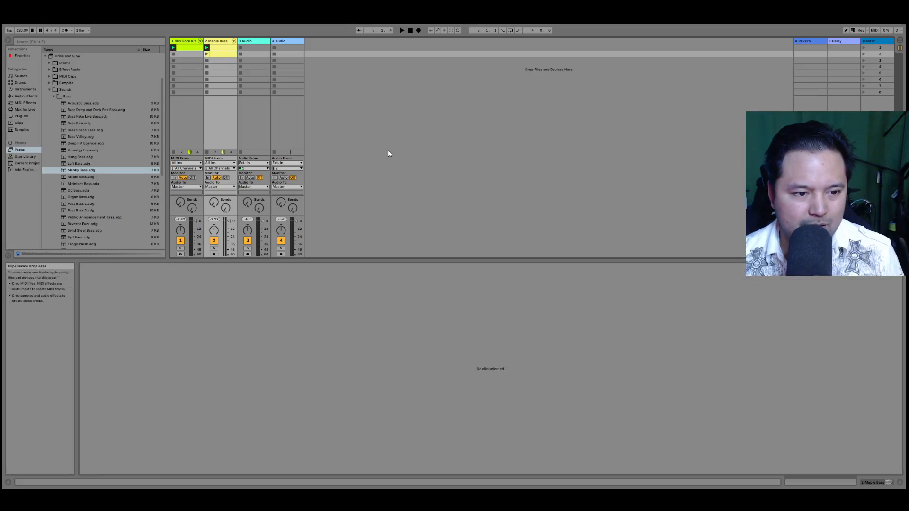
# Open the empty clip in the second slot of the Maple Bass track for note editing.
pyautogui.click(212, 54)
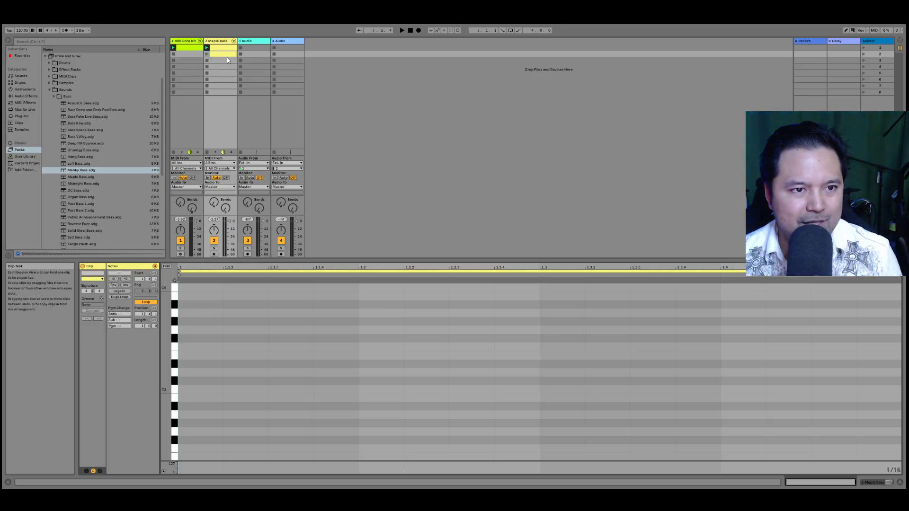
pyautogui.scroll(2, 241, 425)
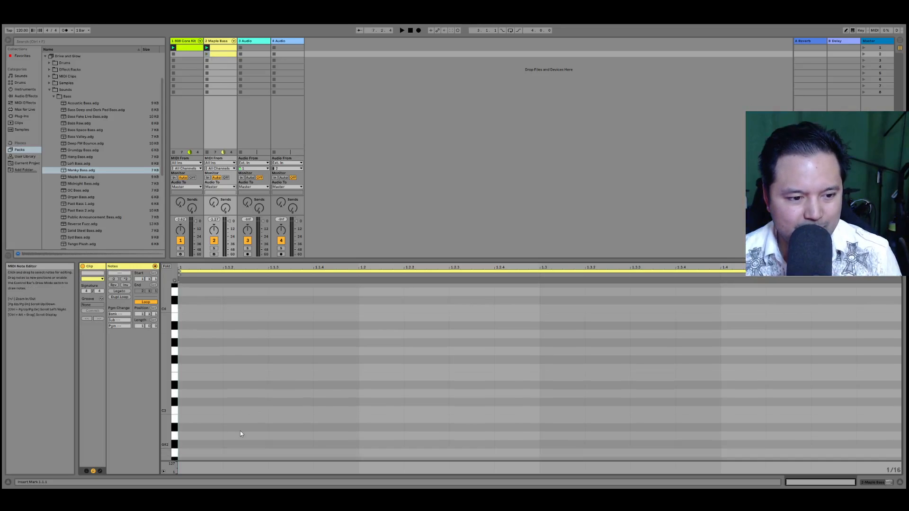
pyautogui.doubleClick(197, 413)
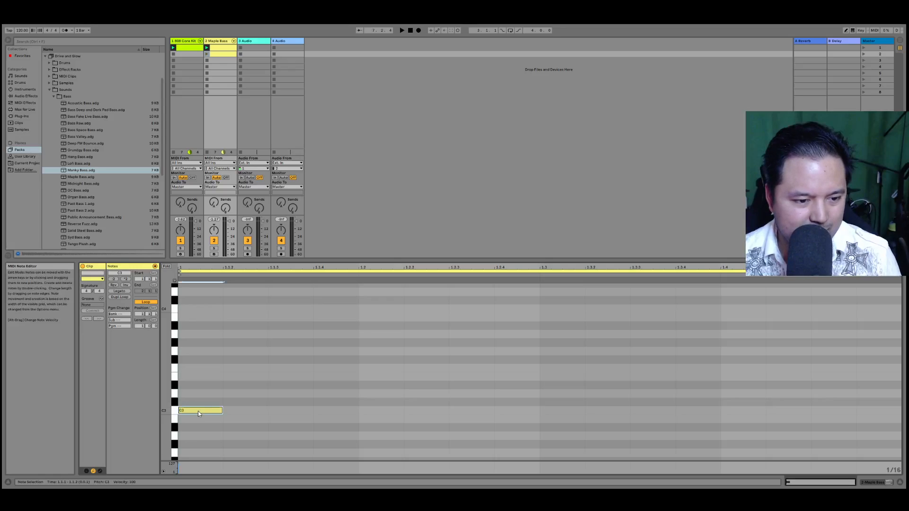
pyautogui.doubleClick(234, 412)
pyautogui.scroll(-3, 294, 397)
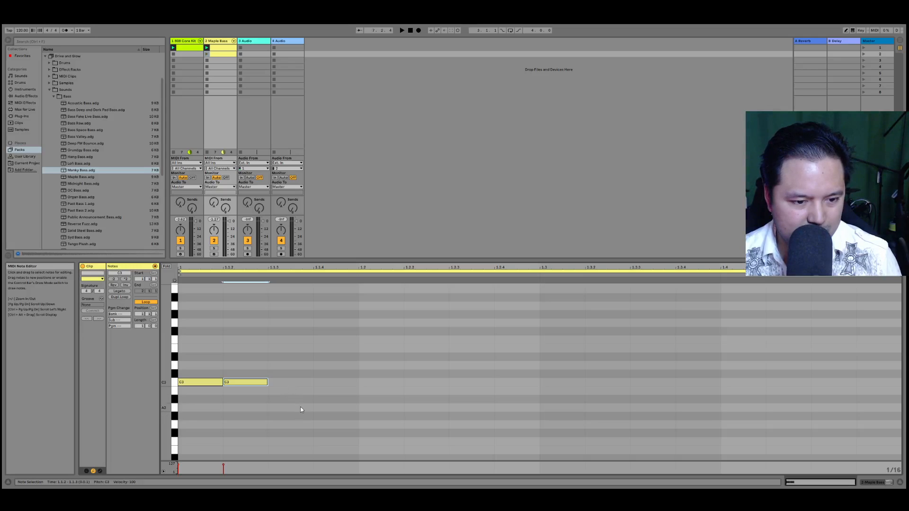
pyautogui.doubleClick(246, 383)
pyautogui.doubleClick(200, 382)
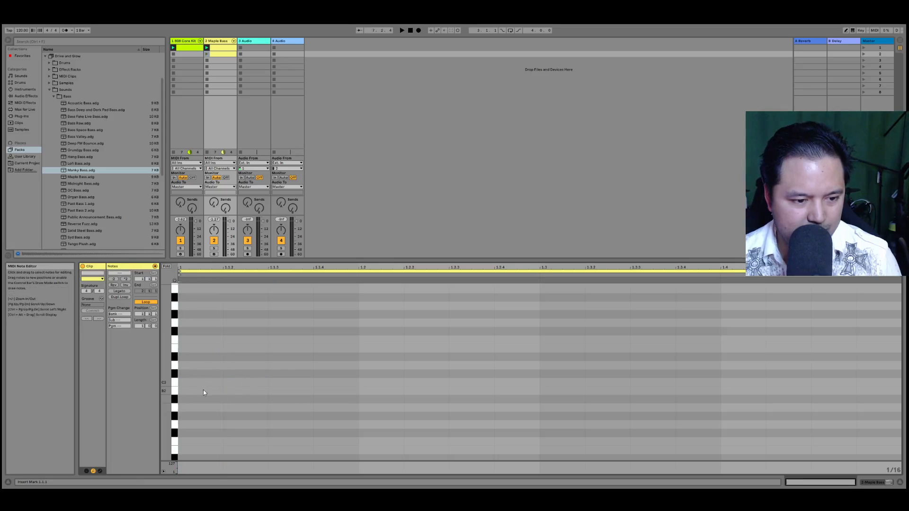
# Fill the first beat with sixteenth notes: E3 at 1.1.1 and 1.1.2, B2 at 1.1.3 and E3 at 1.1.4.
pyautogui.doubleClick(209, 349)
pyautogui.doubleClick(249, 349)
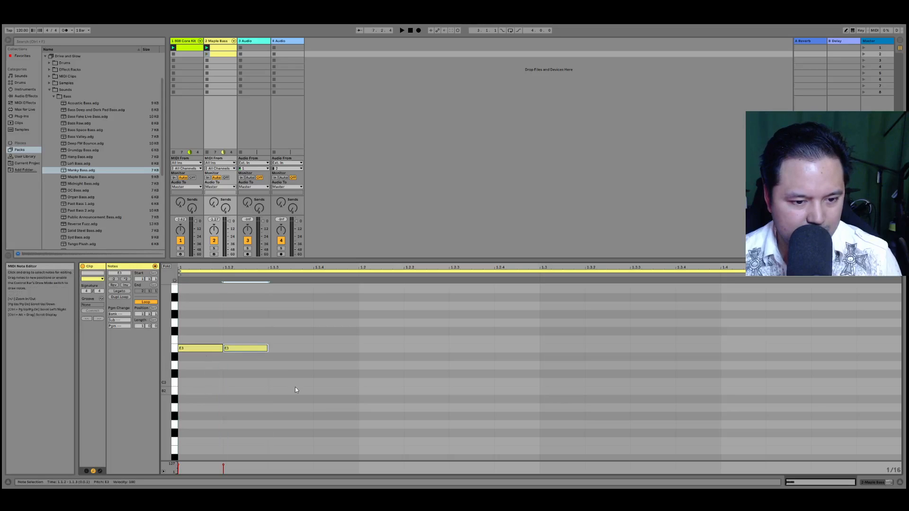
pyautogui.doubleClick(293, 390)
pyautogui.click(326, 351)
pyautogui.doubleClick(327, 350)
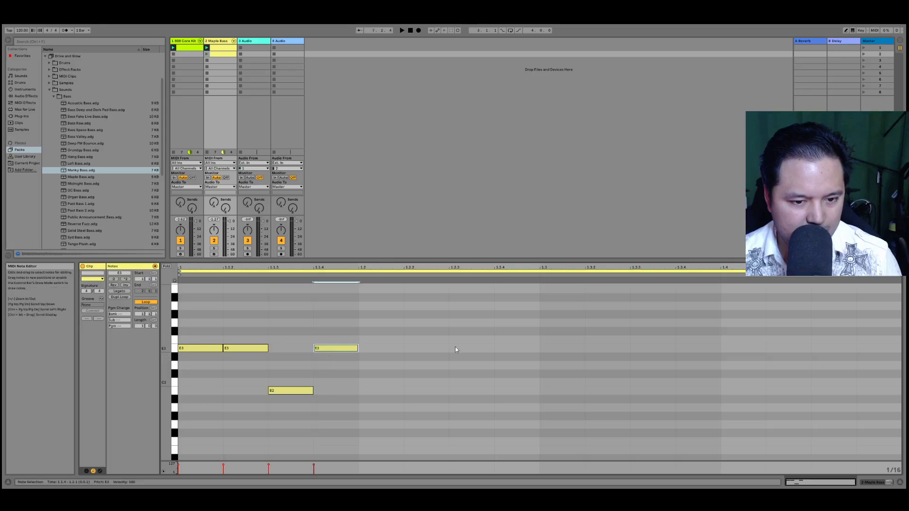
# Repeat the four-note figure on beat three, with E3 at 1.3.1, 1.3.2 and 1.3.4 and B2 at 1.3.3, and play the clip briefly.
pyautogui.doubleClick(548, 349)
pyautogui.click(604, 348)
pyautogui.doubleClick(604, 348)
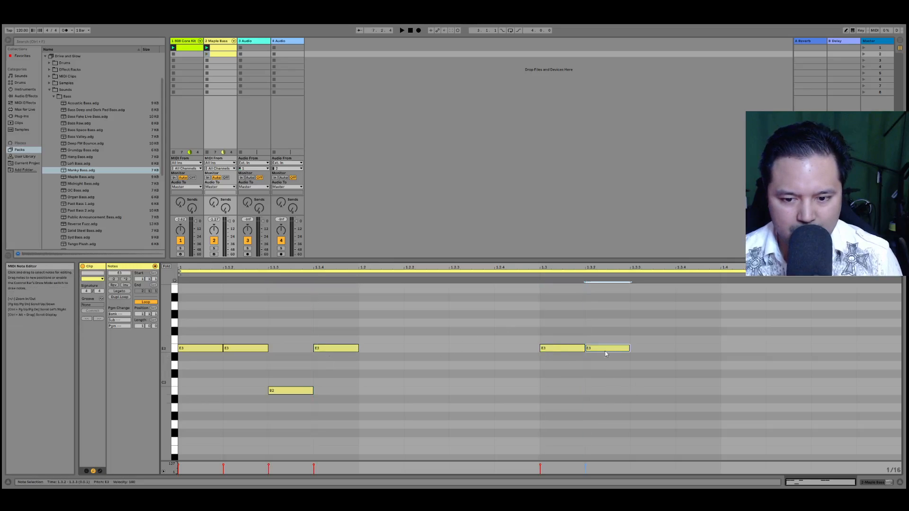
pyautogui.doubleClick(640, 391)
pyautogui.click(701, 350)
pyautogui.doubleClick(701, 349)
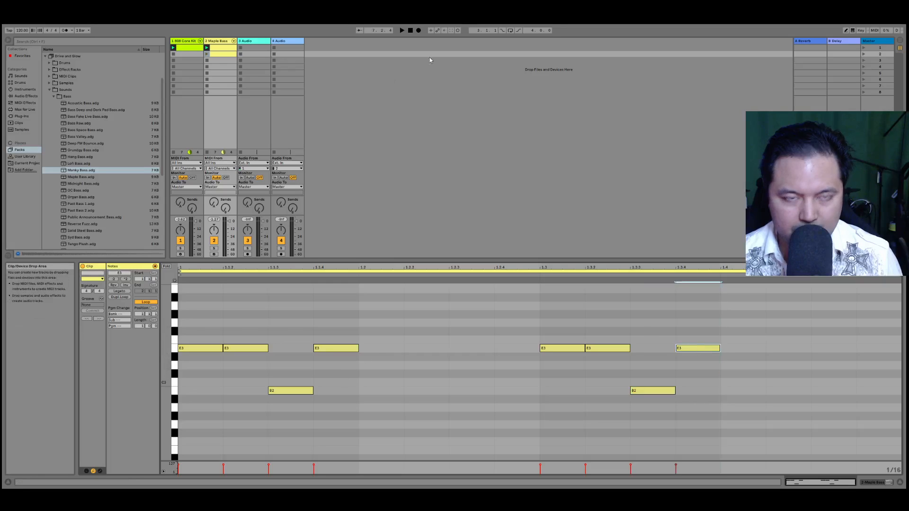
pyautogui.click(207, 54)
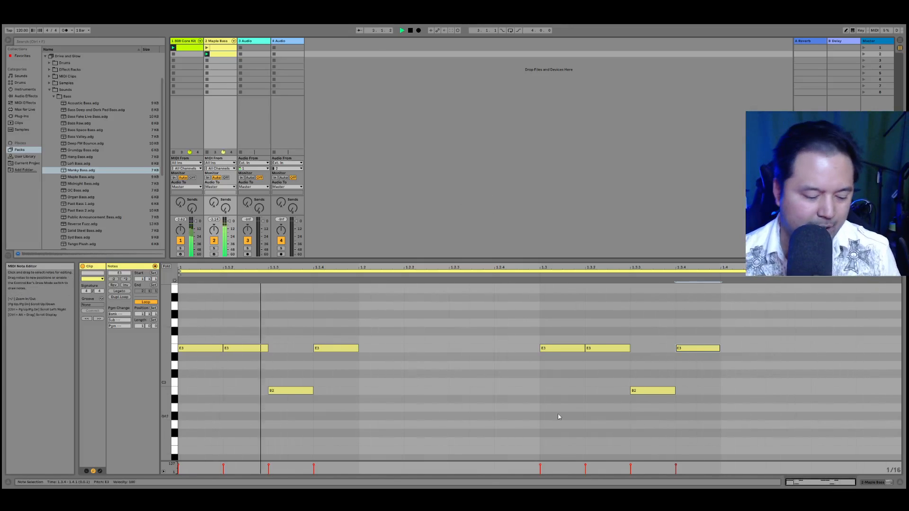
pyautogui.press('space')
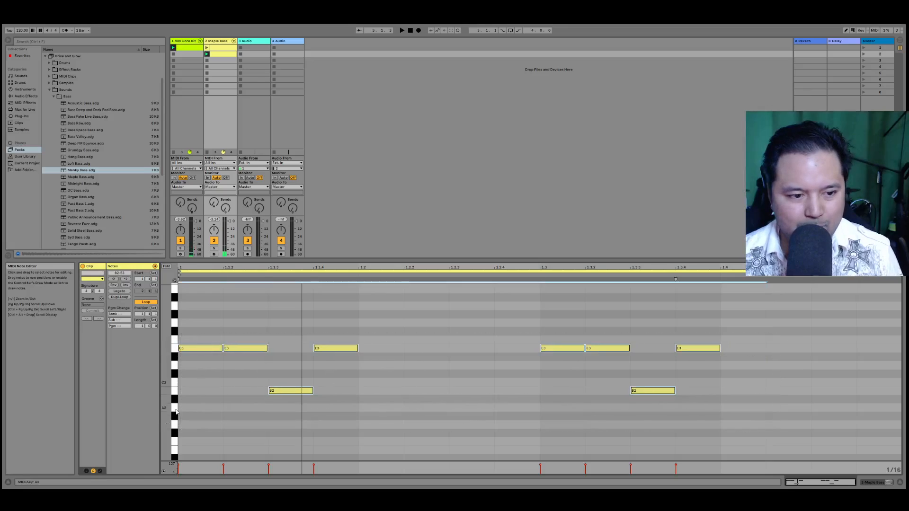
# Transpose all notes of the second bass clip down one octave, to B1 and E2, and listen to the loop.
pyautogui.hotkey('ctrl', 'a')
pyautogui.scroll(-2, 209, 391)
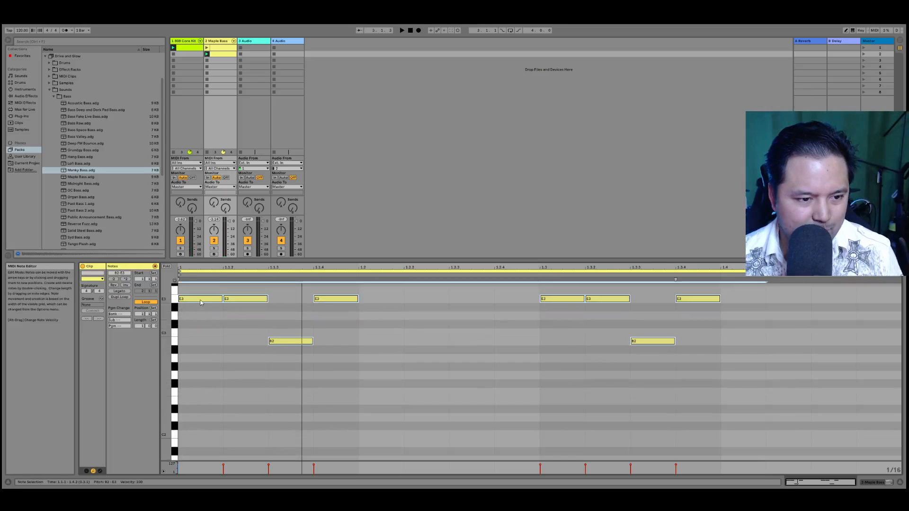
pyautogui.moveTo(200, 302); pyautogui.dragTo(199, 403)
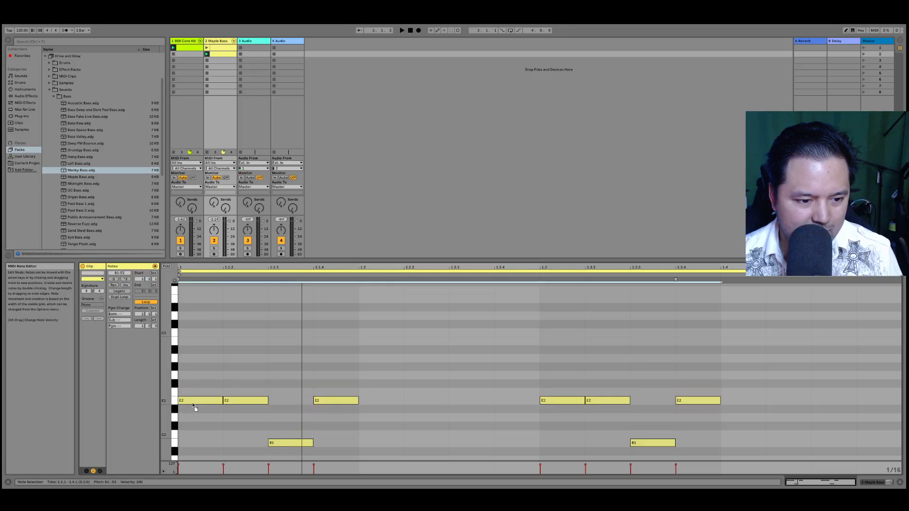
pyautogui.press('space')
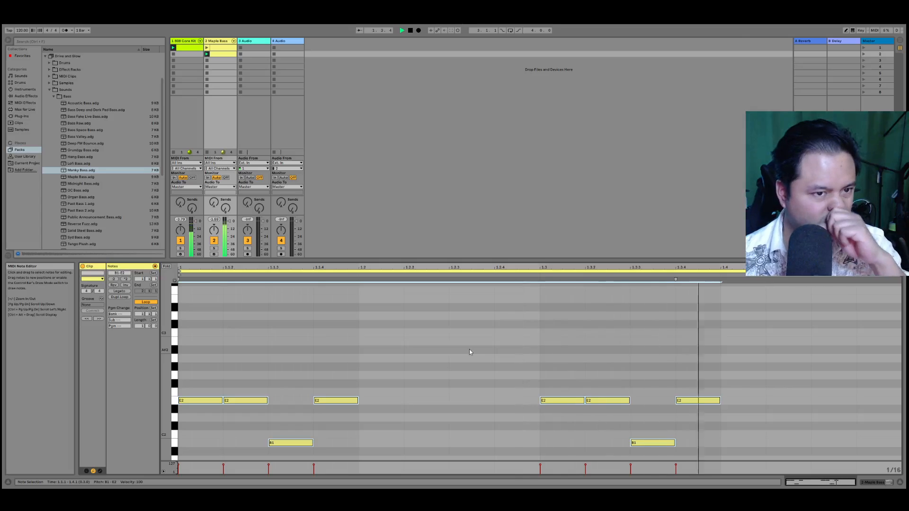
pyautogui.scroll(-3, 455, 374)
pyautogui.scroll(-1, 433, 391)
pyautogui.scroll(4, 432, 391)
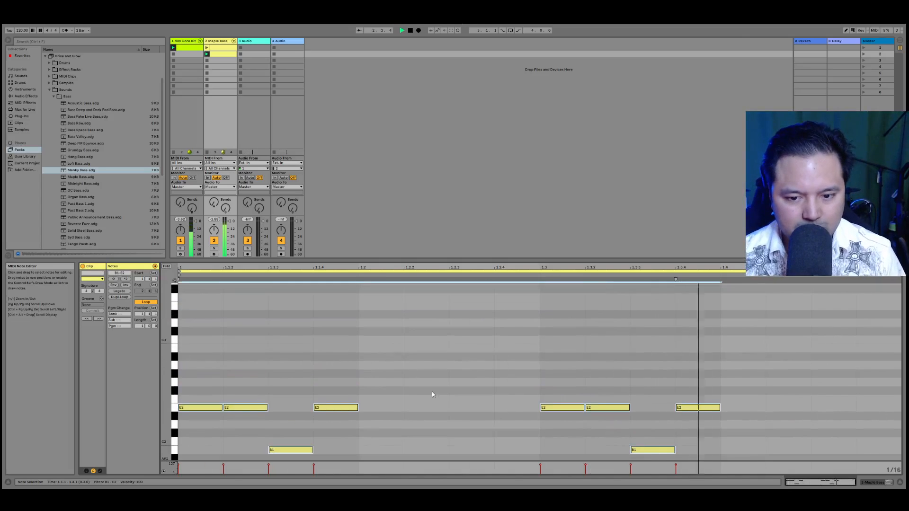
pyautogui.scroll(-2, 432, 391)
pyautogui.scroll(-2, 419, 398)
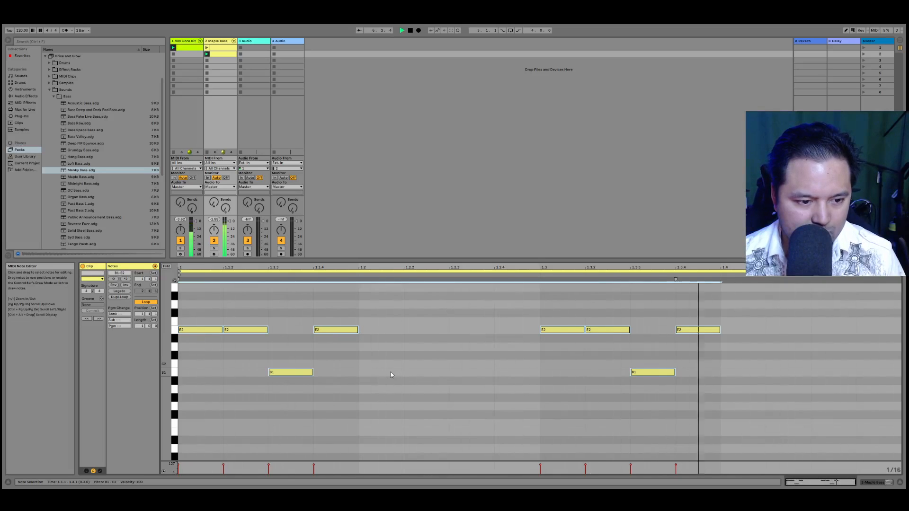
pyautogui.press('space')
# Try A1 sixteenth notes at 1.2.1, 1.2.2, 1.4.1 and 1.4.2, and play the loop briefly.
pyautogui.scroll(-3, 252, 388)
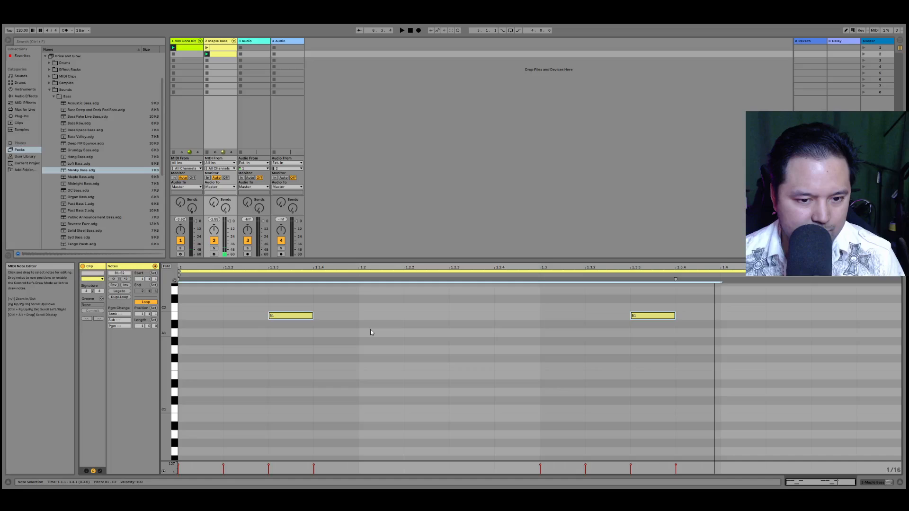
pyautogui.doubleClick(384, 331)
pyautogui.doubleClick(436, 333)
pyautogui.doubleClick(742, 336)
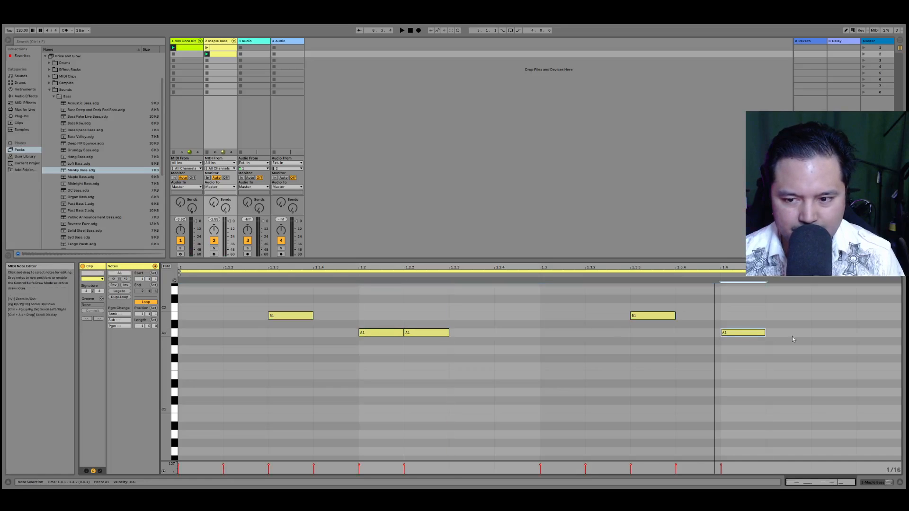
pyautogui.doubleClick(791, 335)
pyautogui.scroll(3, 548, 431)
pyautogui.press('space')
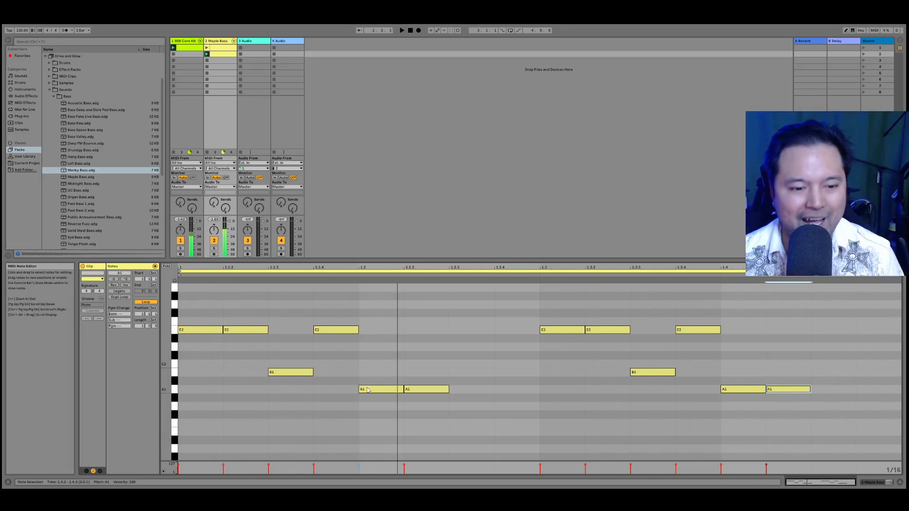
# Delete the four A1 notes on beats two and four.
pyautogui.doubleClick(379, 389)
pyautogui.click(436, 391)
pyautogui.doubleClick(436, 392)
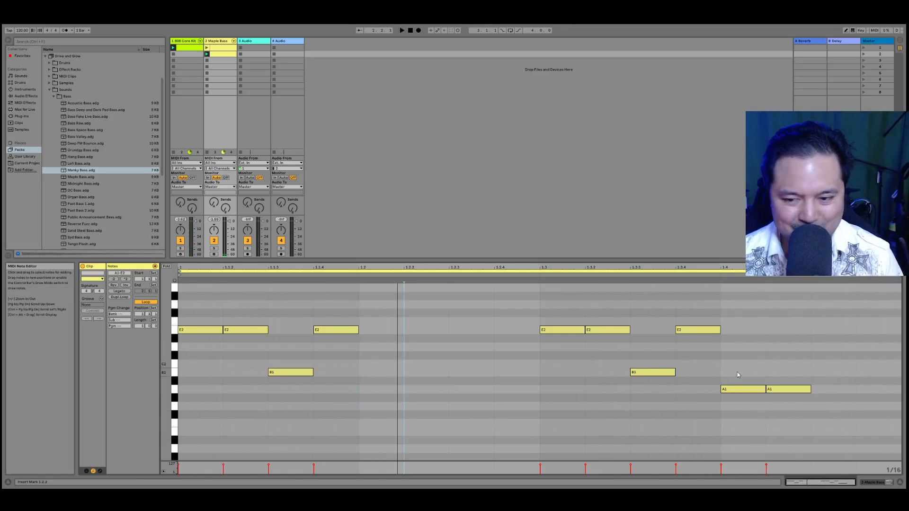
pyautogui.moveTo(733, 388); pyautogui.dragTo(823, 410)
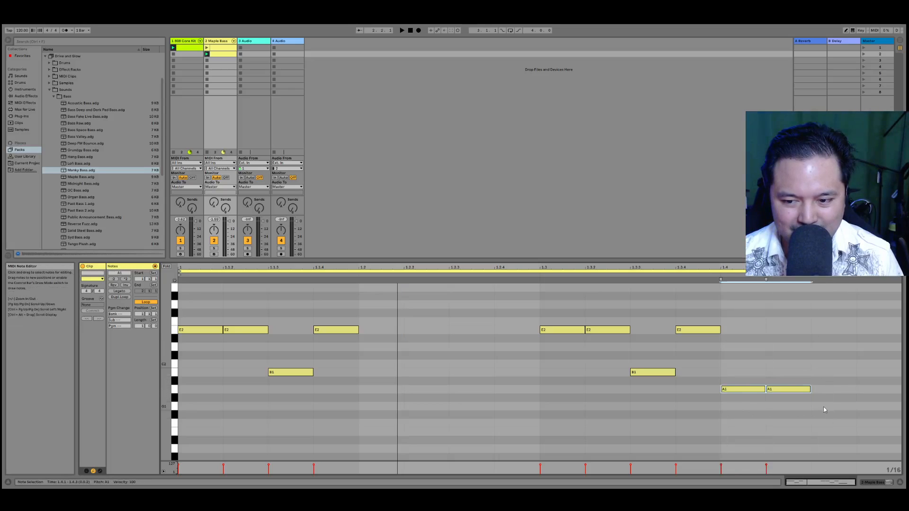
pyautogui.press('Delete')
pyautogui.click(720, 403)
pyautogui.scroll(-1, 316, 424)
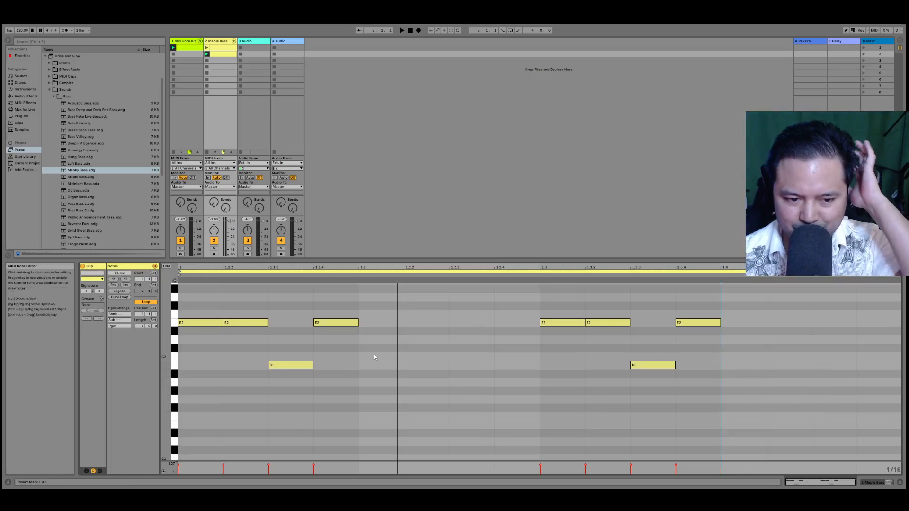
# Try B0 sixteenth notes at 1.2.1, 1.2.2, 1.4.1 and 1.4.2, and start playback.
pyautogui.scroll(-6, 398, 362)
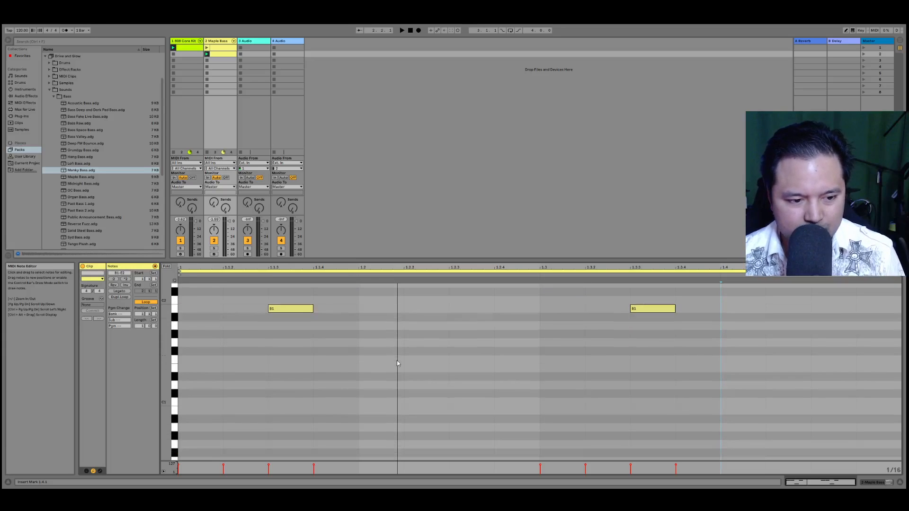
pyautogui.doubleClick(366, 411)
pyautogui.click(741, 415)
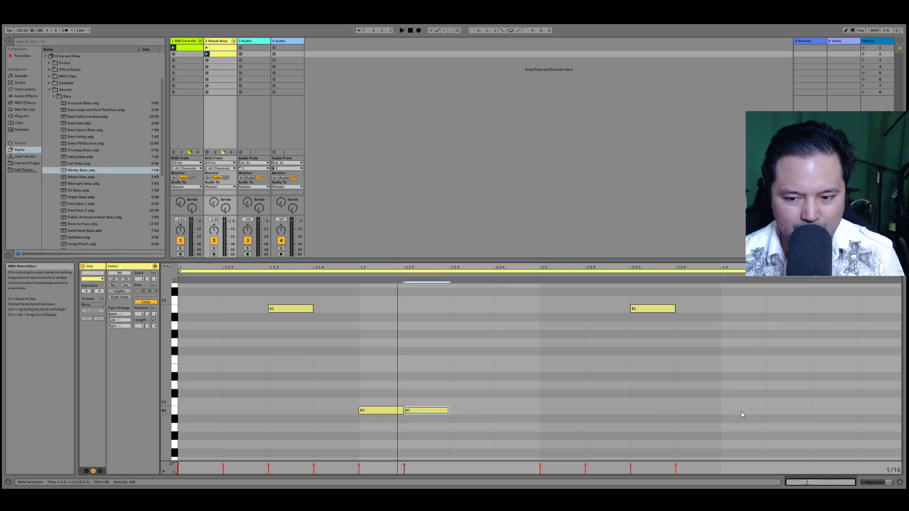
pyautogui.doubleClick(784, 410)
pyautogui.press('space')
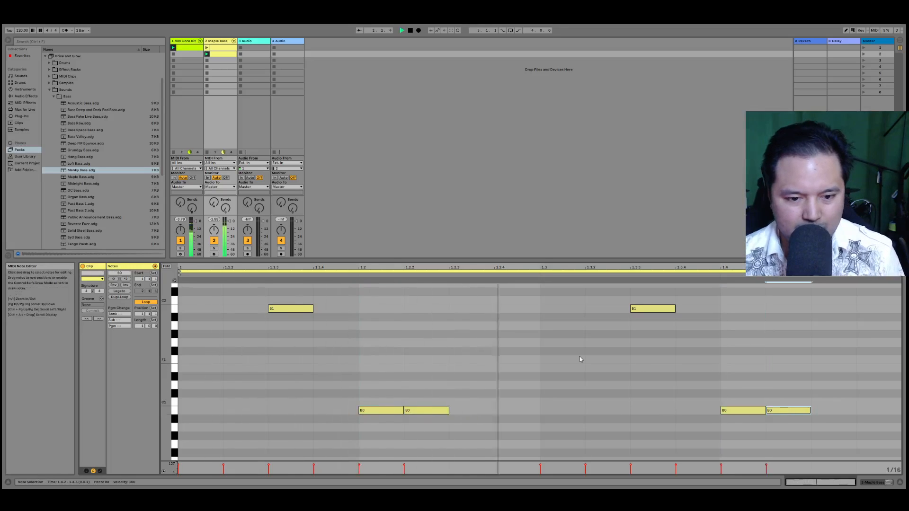
# Replace the B0 note at 1.2.2 with one at 1.2.3, and try the 1.4.2 note at 1.4.3 before deleting it.
pyautogui.click(425, 411)
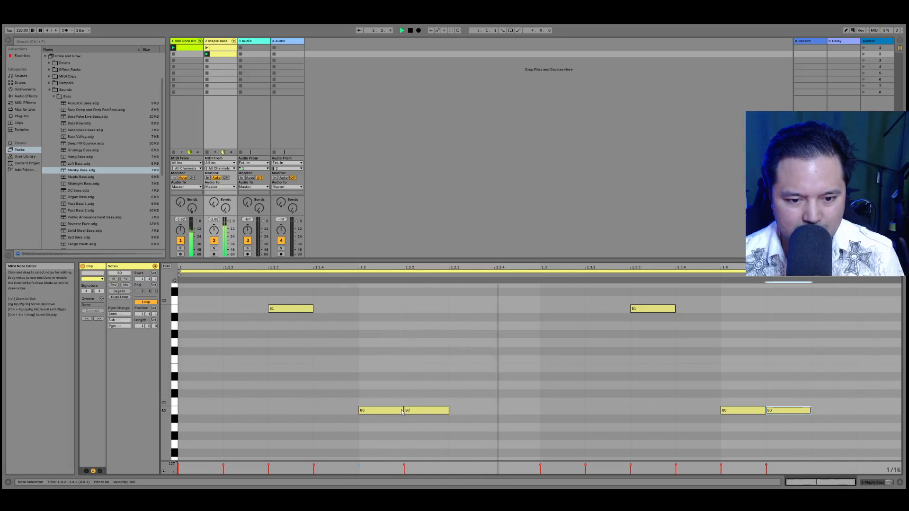
pyautogui.doubleClick(425, 411)
pyautogui.doubleClick(469, 411)
pyautogui.doubleClick(788, 410)
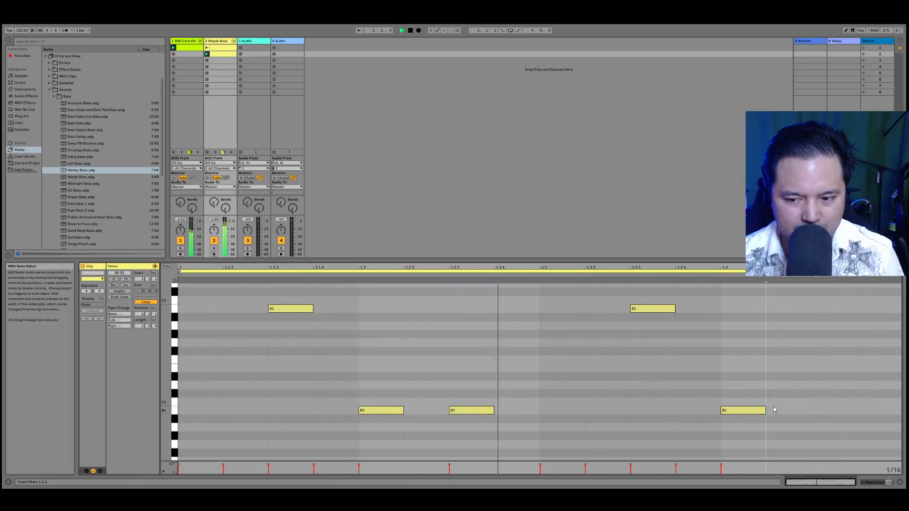
pyautogui.doubleClick(816, 410)
pyautogui.scroll(3, 458, 360)
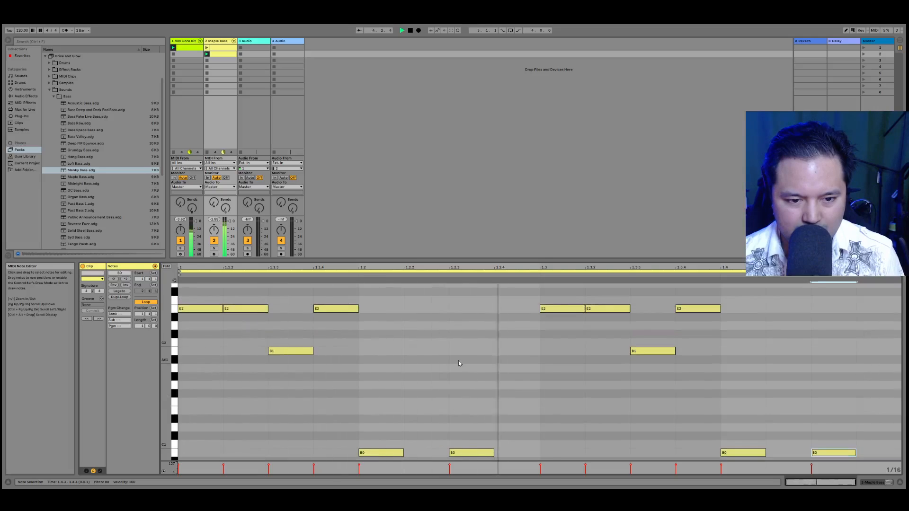
pyautogui.scroll(-1, 458, 361)
pyautogui.scroll(1, 458, 361)
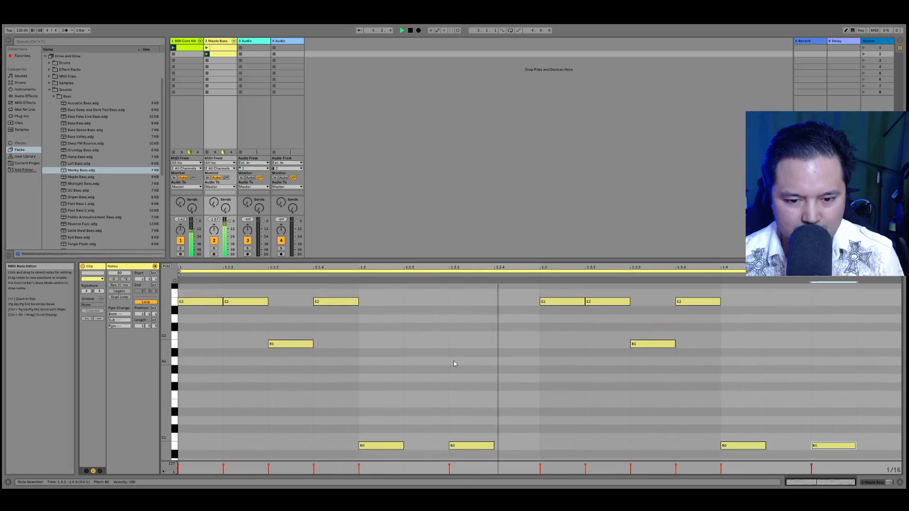
pyautogui.press('Delete')
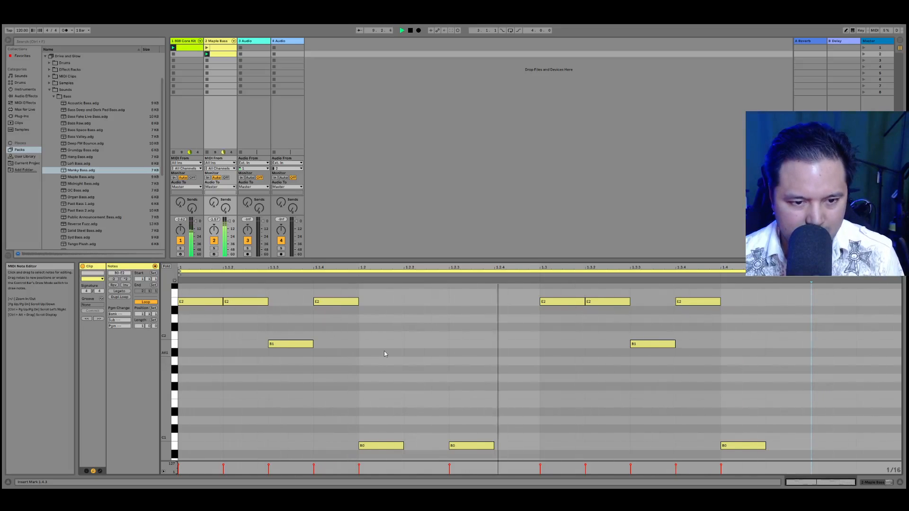
# Compare the two Maple Bass clips against the drums by launching the first clip and switching back to the second.
pyautogui.click(365, 79)
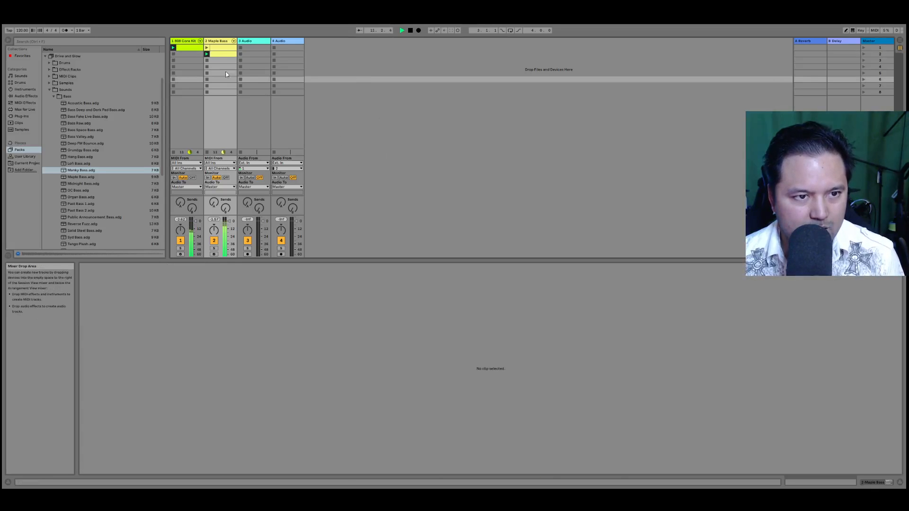
pyautogui.click(209, 49)
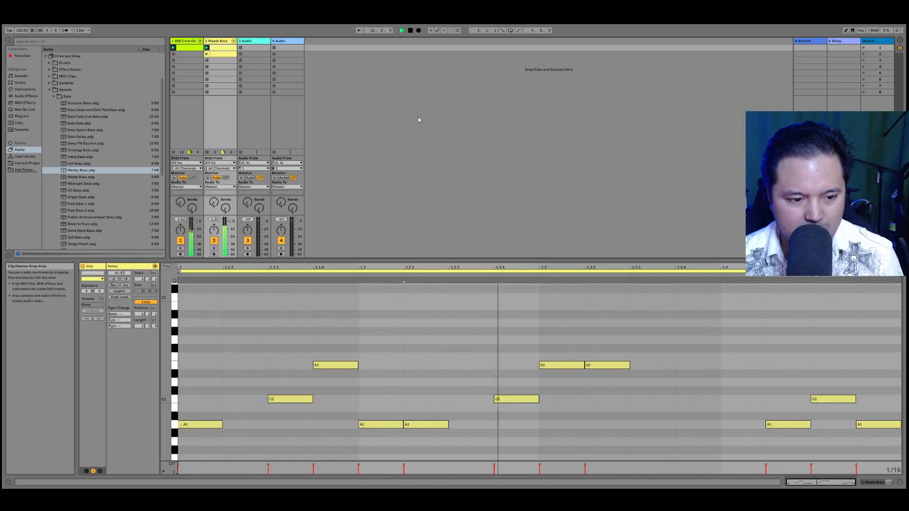
pyautogui.click(205, 56)
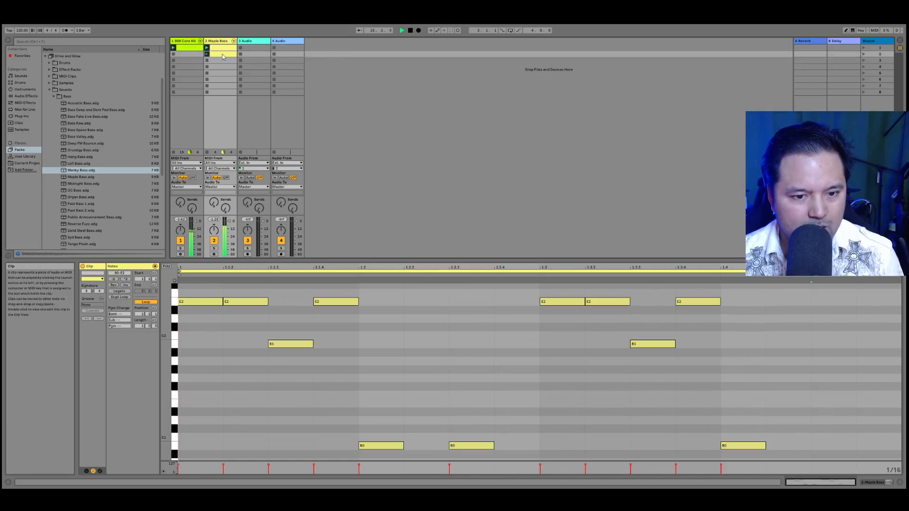
# Delete all remaining B0 notes from the second bass clip and listen to the loop.
pyautogui.moveTo(340, 416); pyautogui.dragTo(838, 460)
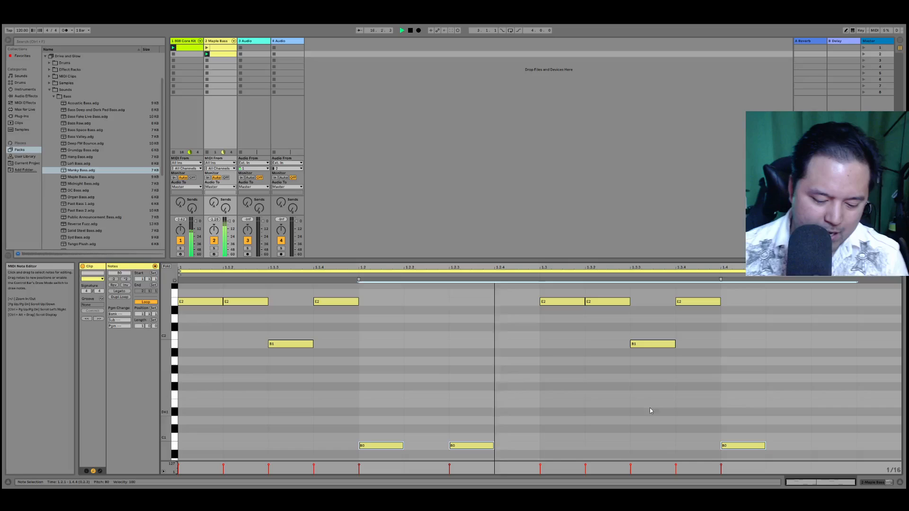
pyautogui.press('Delete')
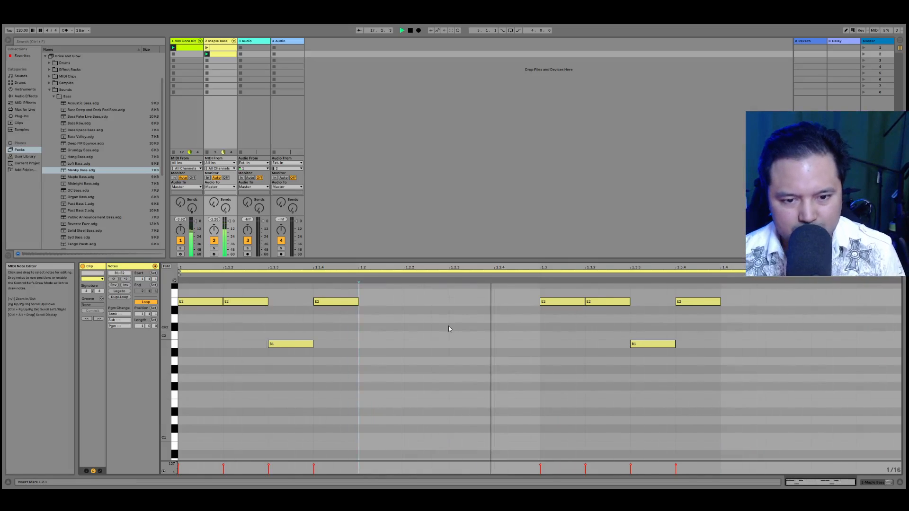
pyautogui.scroll(3, 425, 372)
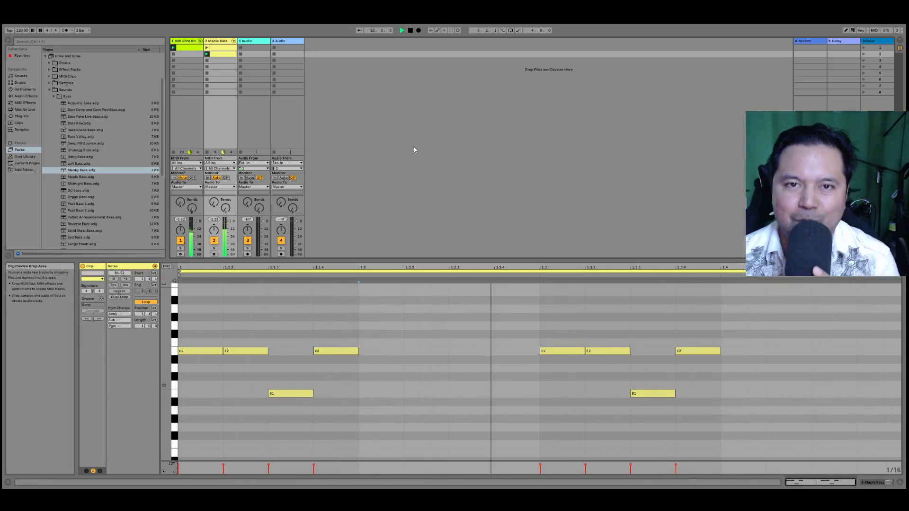
# Switch playback to the first Maple Bass clip and leave no clip selected.
pyautogui.click(211, 49)
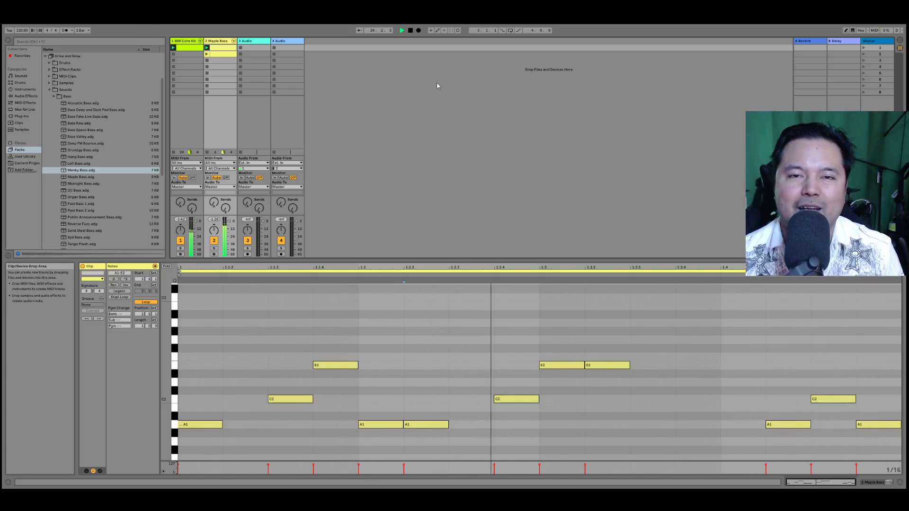
pyautogui.click(487, 106)
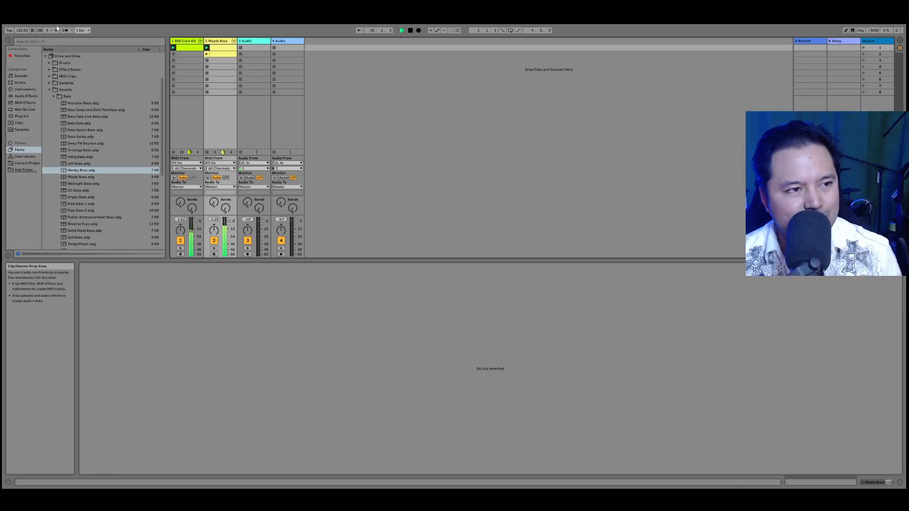